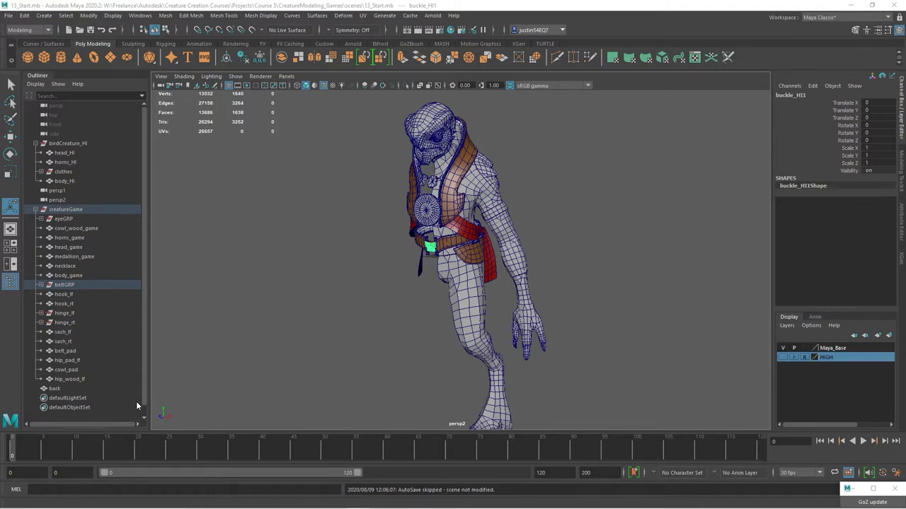
Bring up the UV Editor with its UV Toolkit and dock the editor beside the Outliner, keeping the creature's head in view.
alt+middle_drag(443, 187, 455, 259)
alt+right_drag(482, 262, 682, 272)
alt+middle_drag(496, 264, 490, 254)
scroll(592, 254, up, 8)
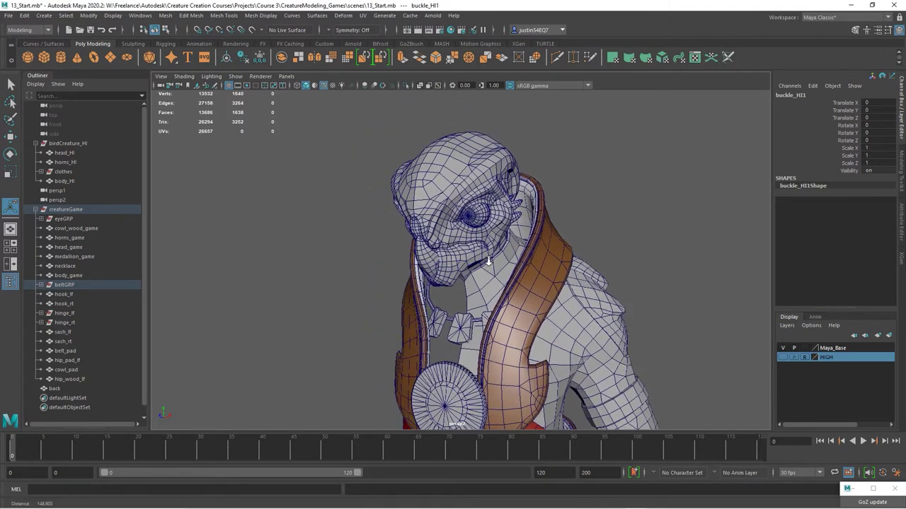
scroll(593, 254, up, 2)
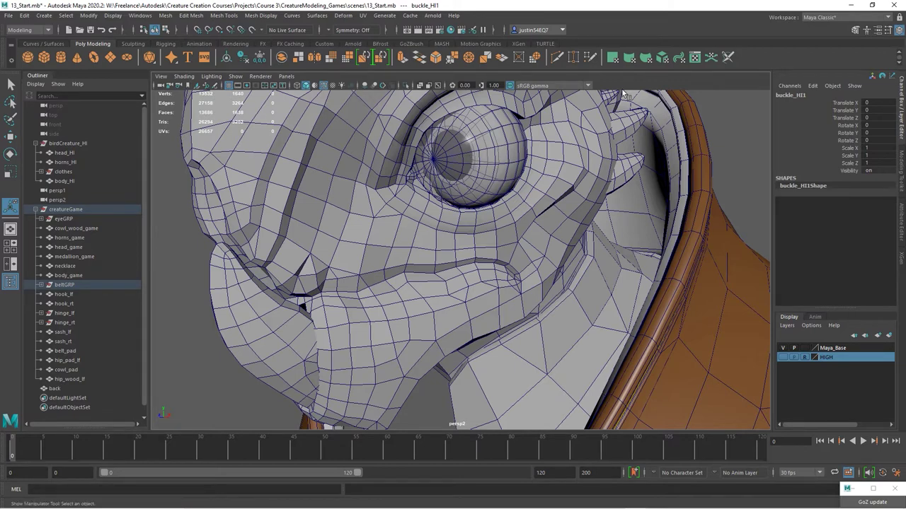
click(695, 57)
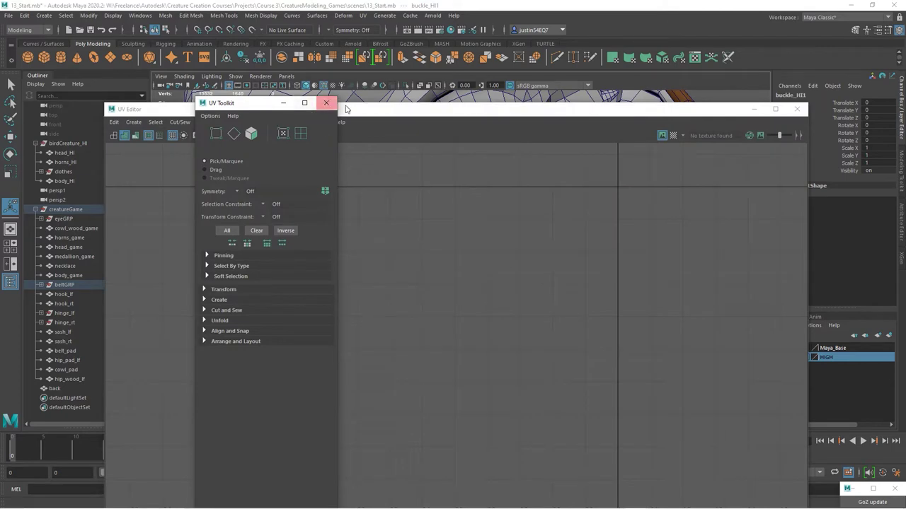
drag(425, 112, 19, 86)
drag(519, 135, 369, 134)
drag(252, 106, 457, 82)
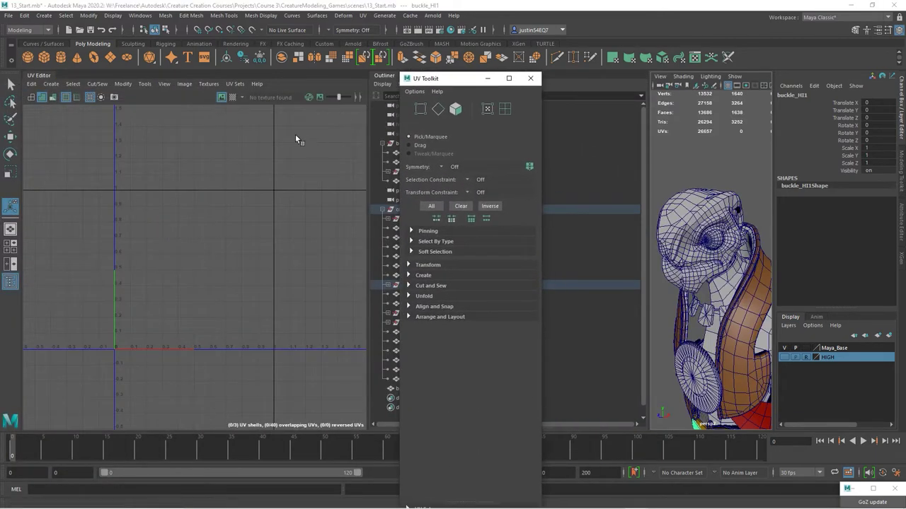
Bring up the Hypershade and rename the transparent blinn7 material as eyeOuter.
click(452, 32)
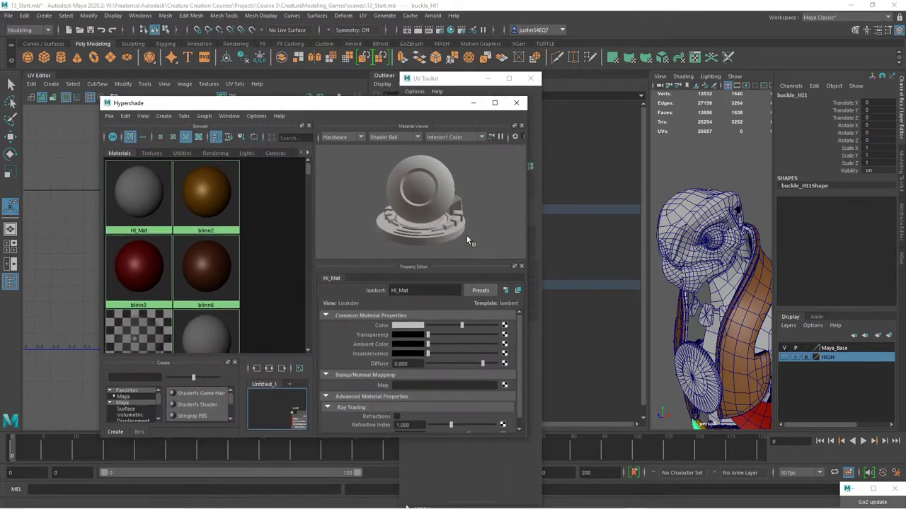
drag(545, 439, 690, 447)
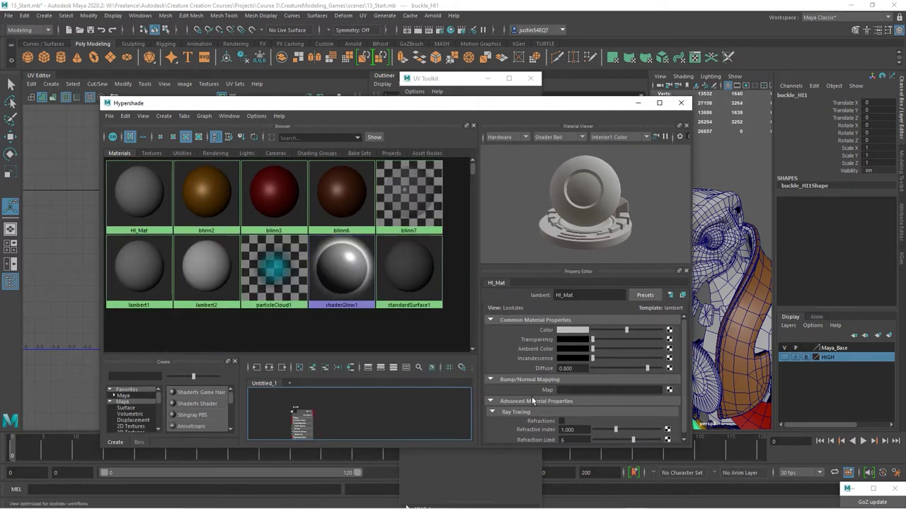
click(406, 198)
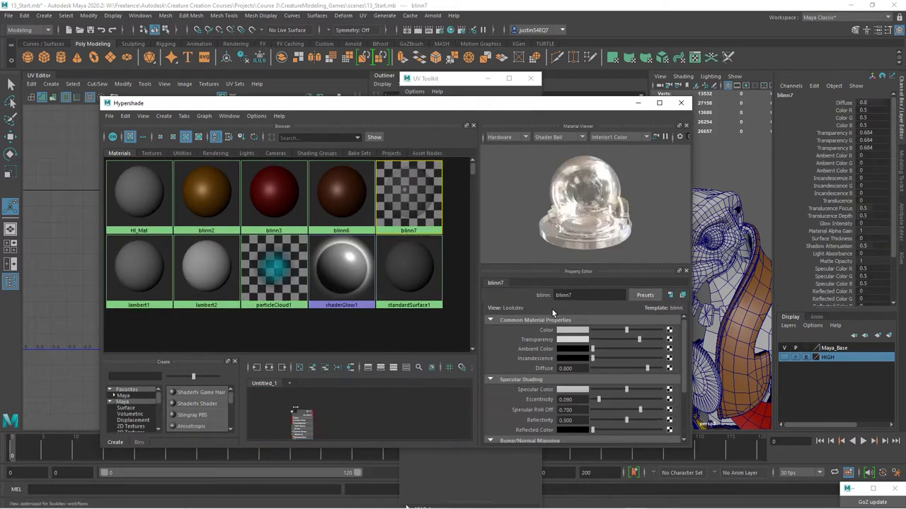
click(501, 284)
text(eye)
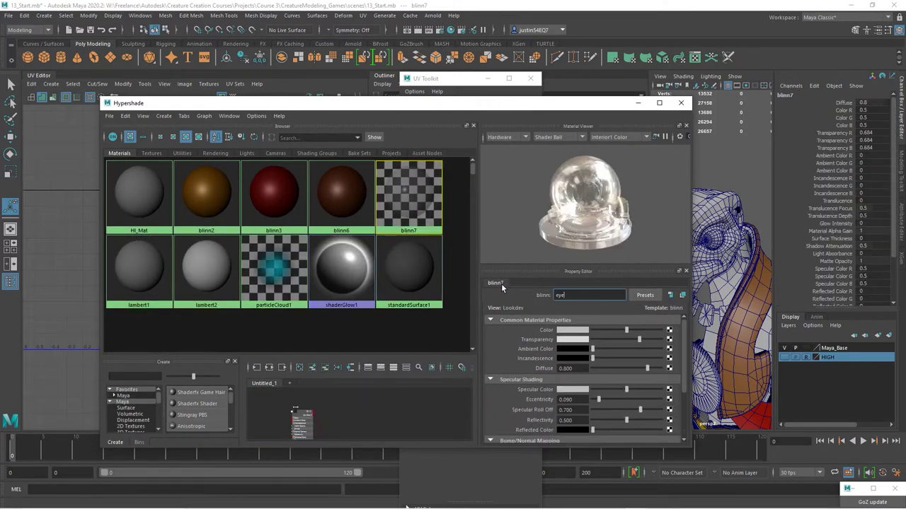
text(Outer)
key(Return)
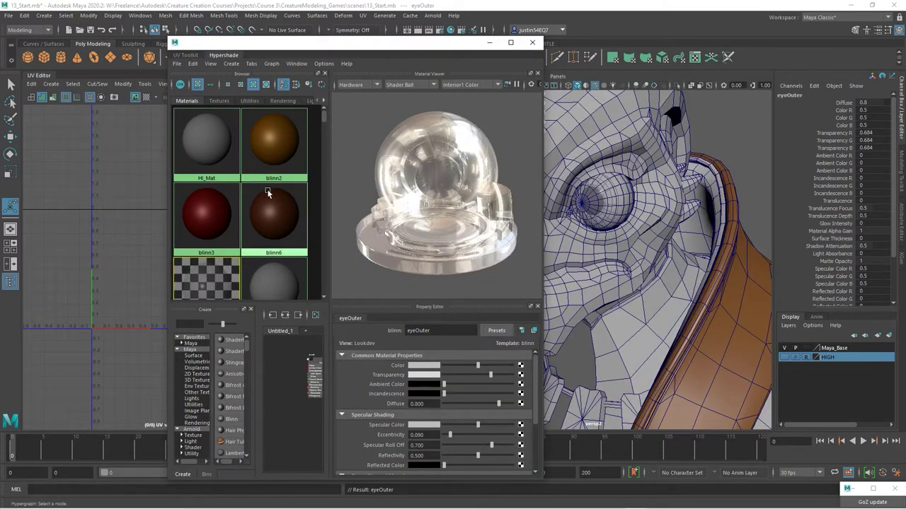
Select the object that uses the eyeOuter material and uncover its UV layout in the UV Editor.
scroll(233, 170, down, 3)
scroll(192, 182, up, 1)
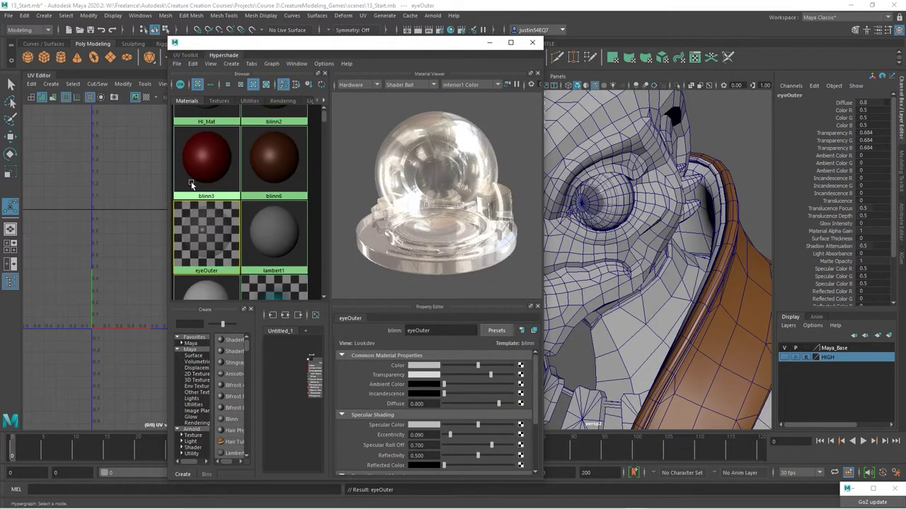
drag(169, 191, 80, 191)
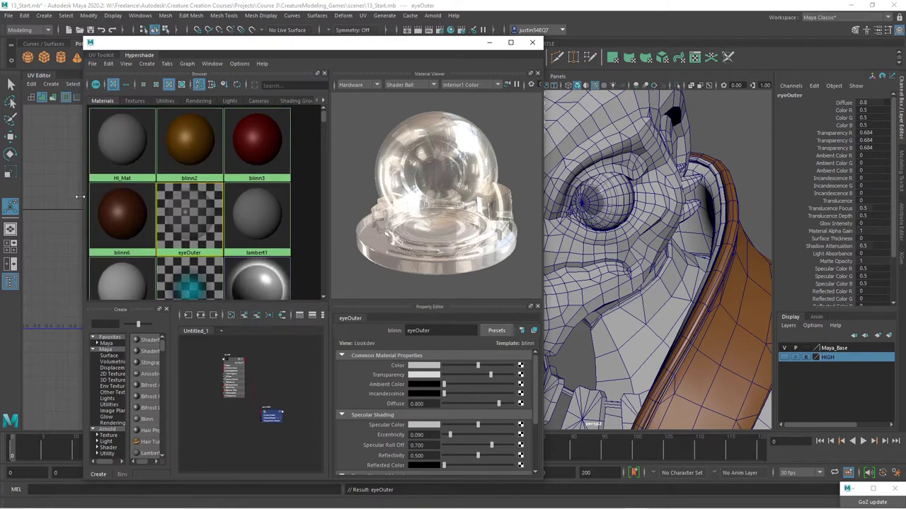
right_click(181, 211)
click(254, 208)
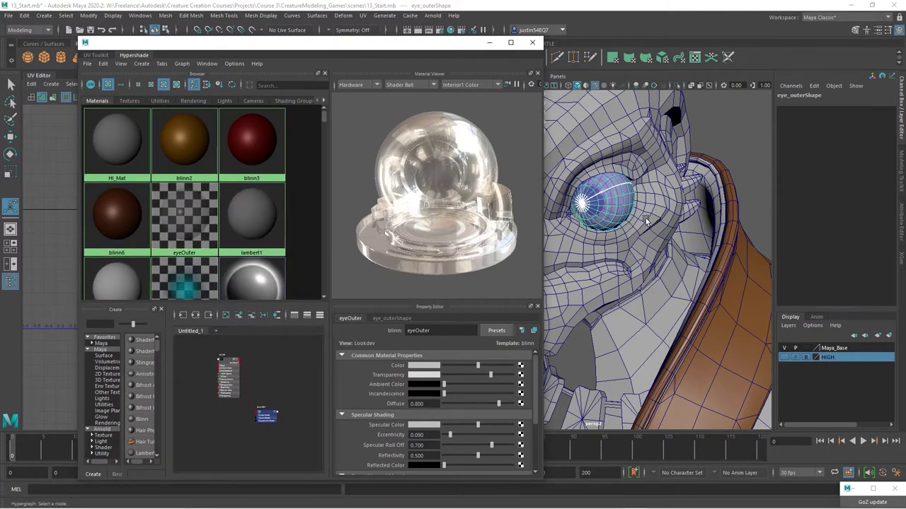
drag(366, 48, 639, 80)
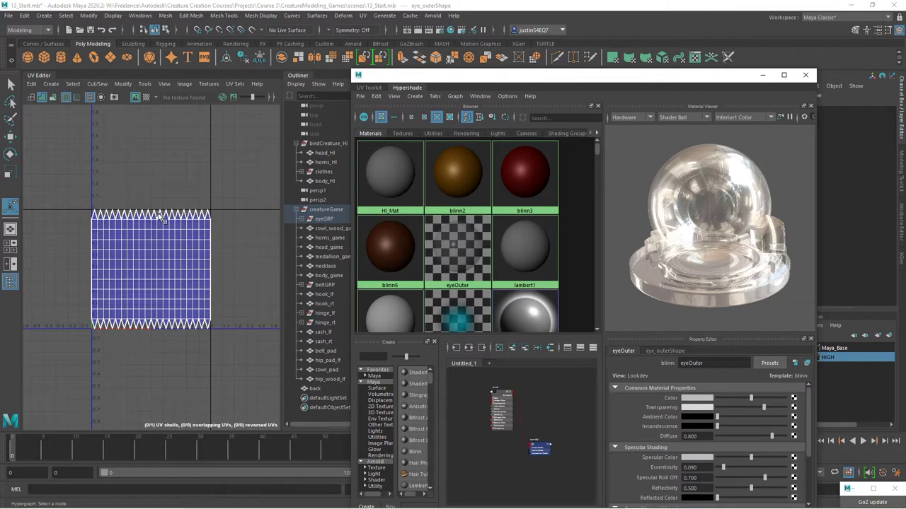
Select all UVs of the outer eye and display the checker map to examine its texture distortion.
click(173, 331)
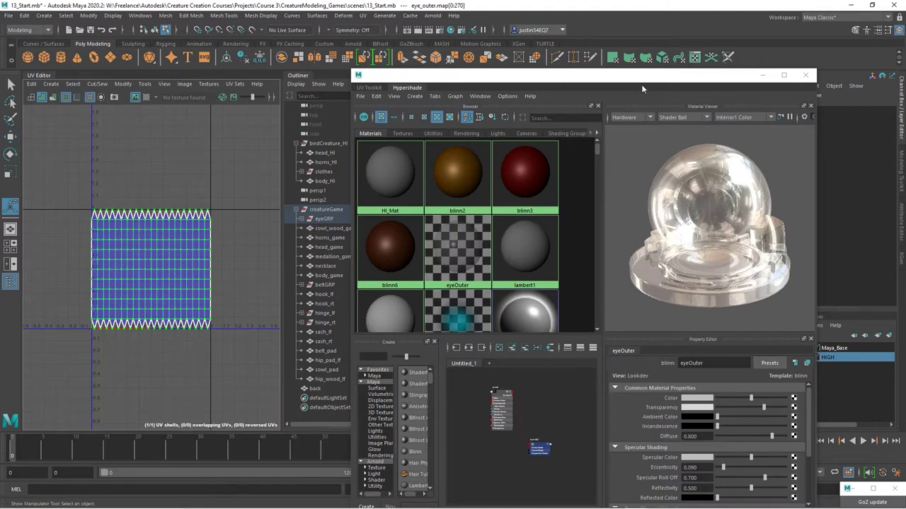
drag(642, 85, 415, 302)
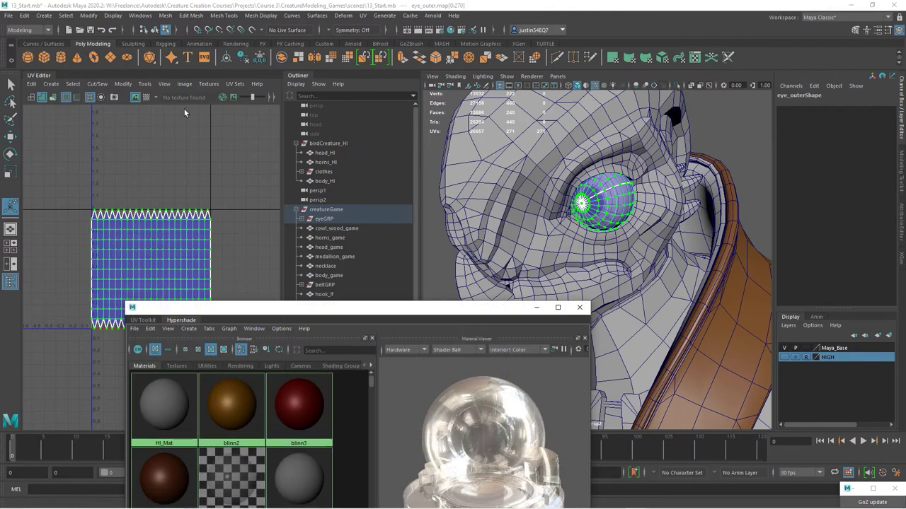
click(146, 97)
alt+drag(649, 218, 632, 218)
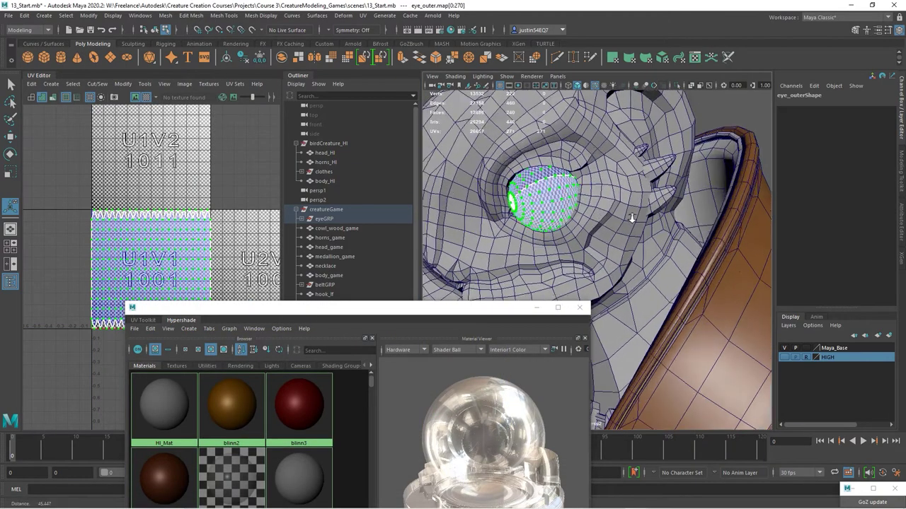
alt+right_drag(632, 218, 677, 222)
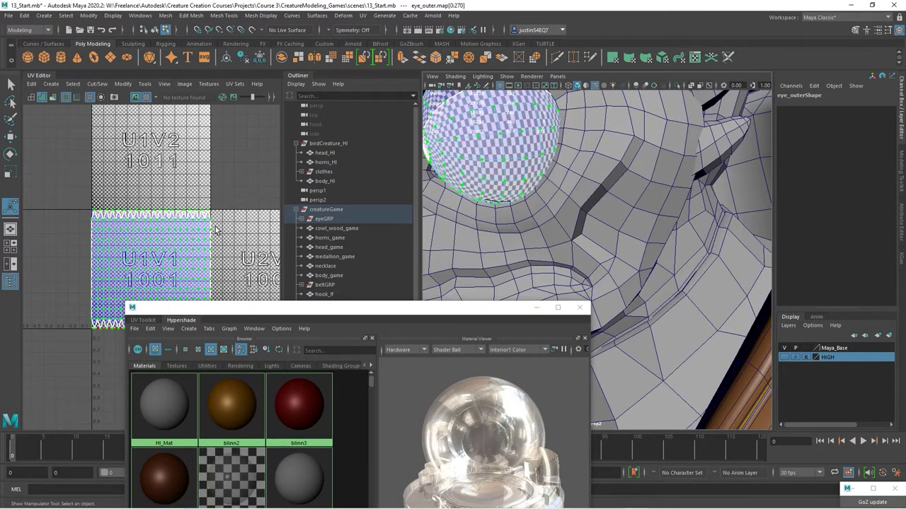
Scale the outer eye's UVs vertically to about 60% of their height, inspect the eye's pole, and turn off the checker map.
alt+middle_drag(216, 229, 216, 185)
key(r)
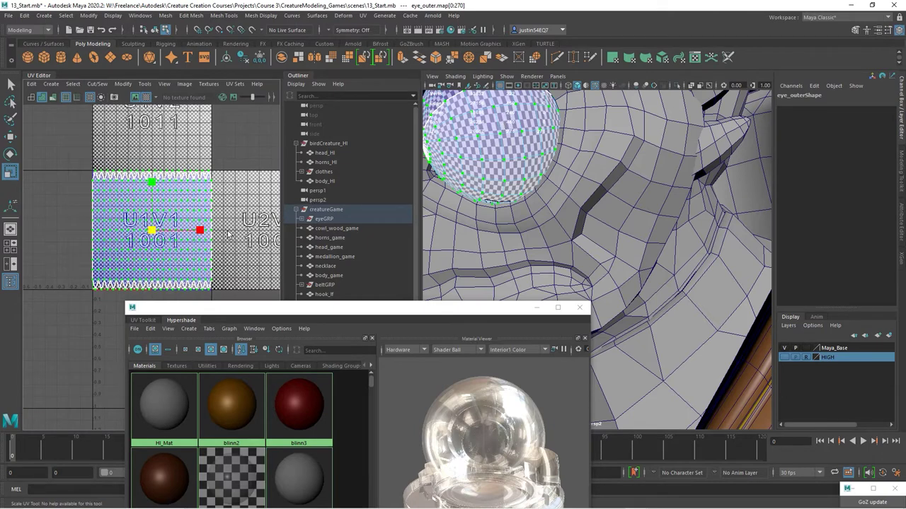
drag(200, 231, 195, 231)
key(ctrl+z)
drag(152, 183, 151, 200)
alt+drag(488, 174, 506, 164)
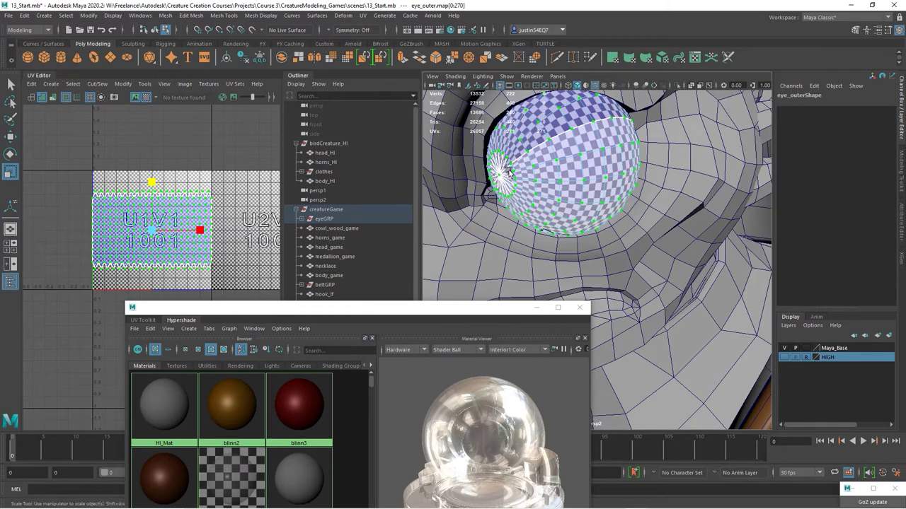
alt+drag(507, 175, 541, 177)
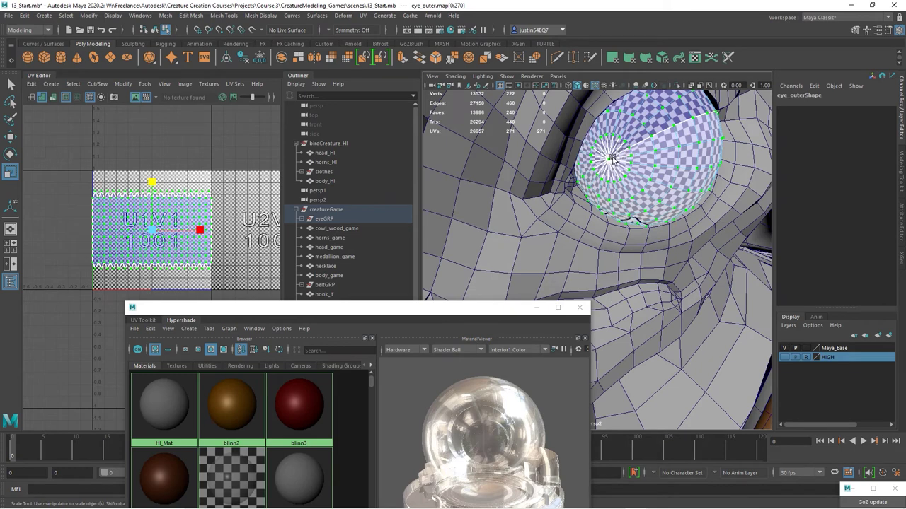
click(144, 97)
Select the vertical edge loop around the outer eyeball that separates its front part from its back part.
alt+middle_drag(172, 186, 183, 152)
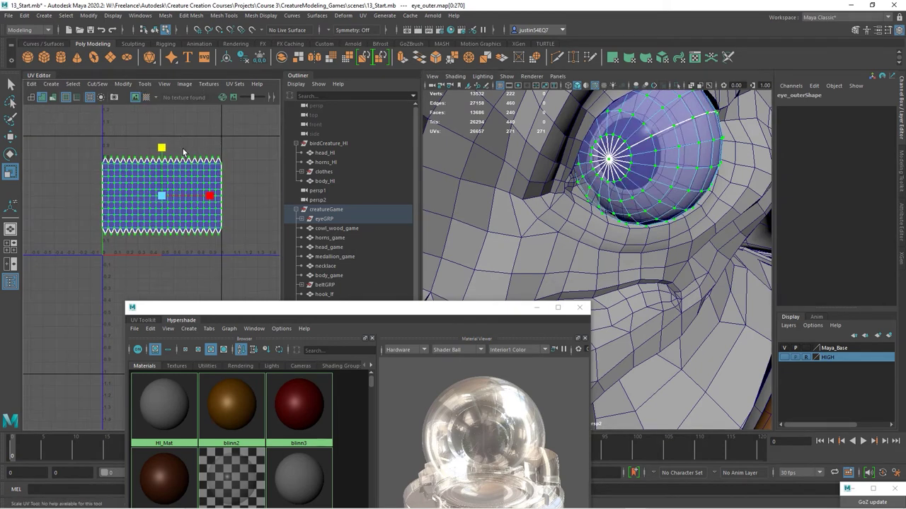
click(155, 30)
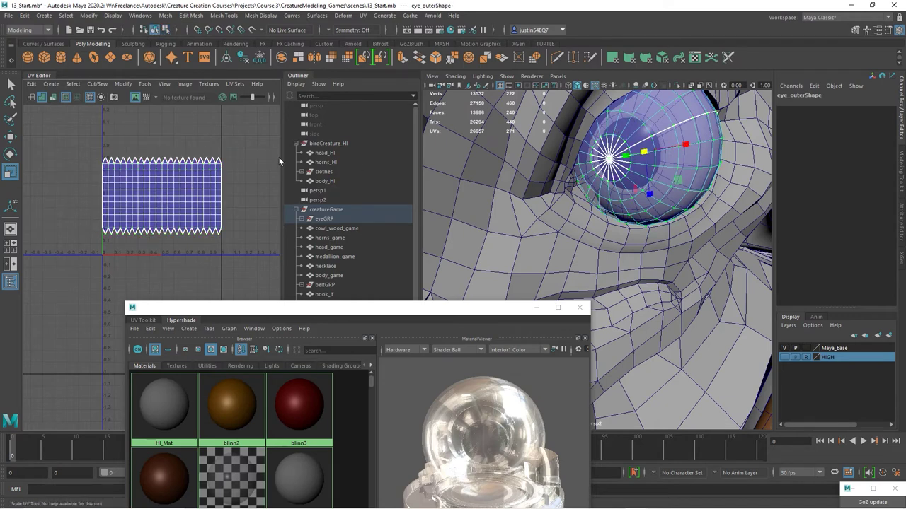
right_drag(177, 194, 169, 171)
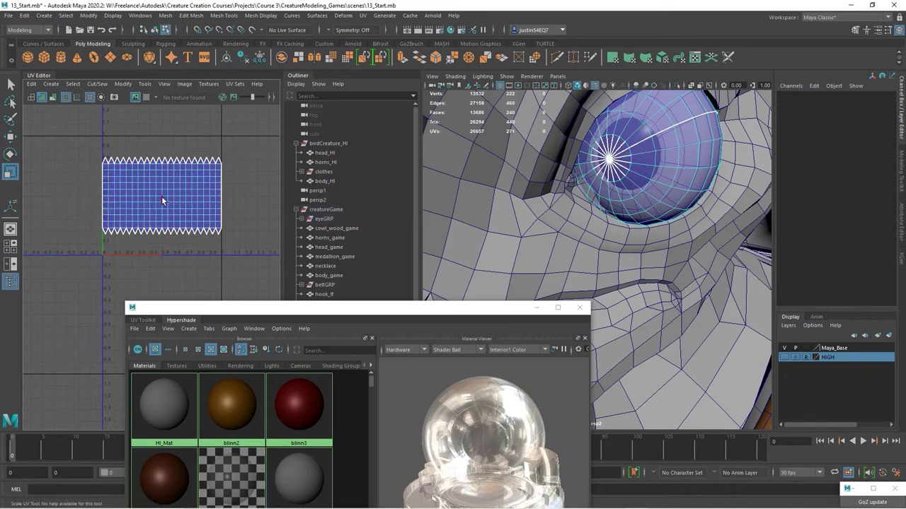
double_click(165, 196)
alt+drag(722, 184, 587, 174)
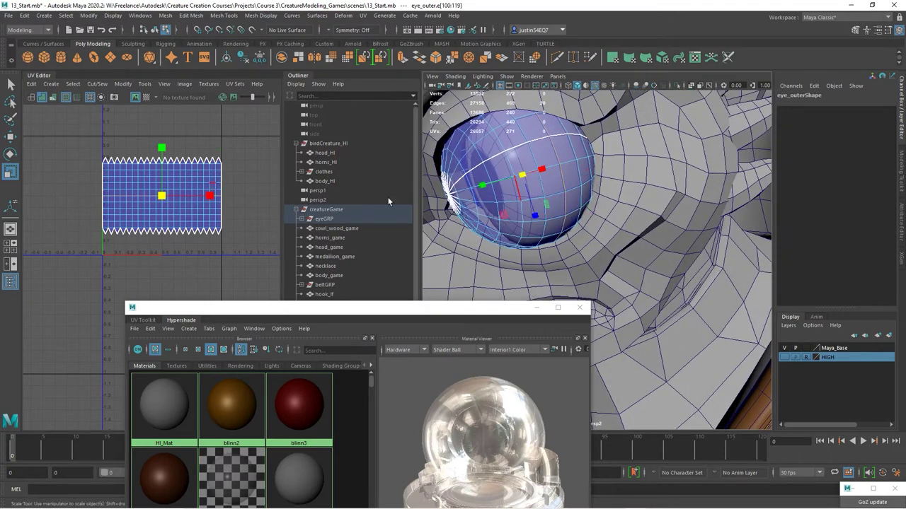
alt+drag(542, 217, 504, 178)
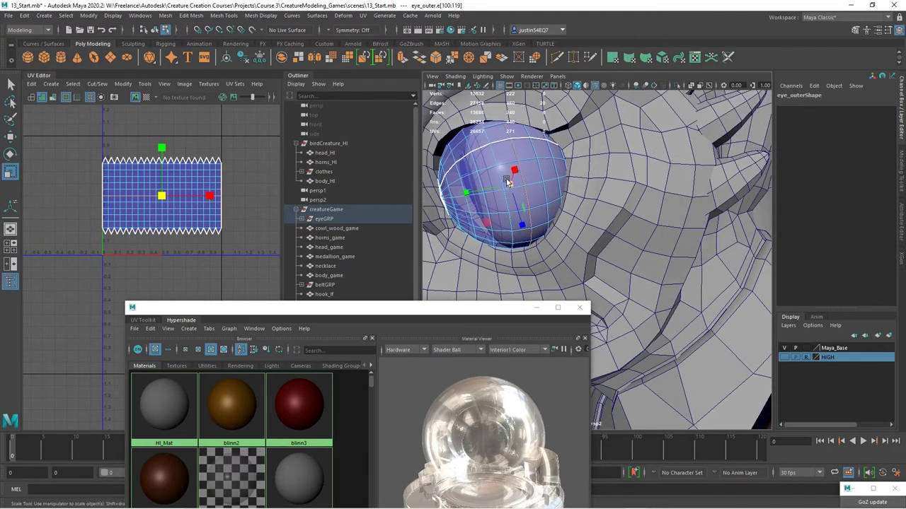
double_click(499, 175)
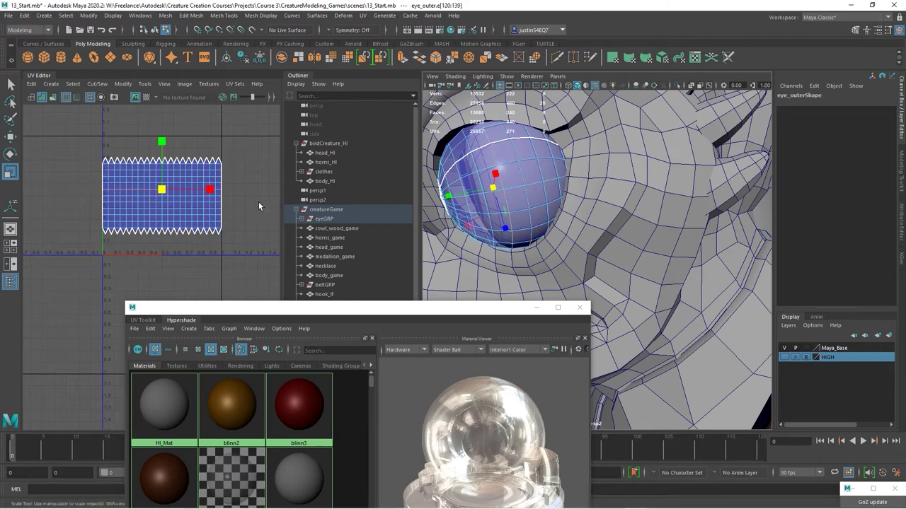
Cut the outer eye's UVs along the selected edge loop and move the upper shell up, away from the lower one.
click(143, 320)
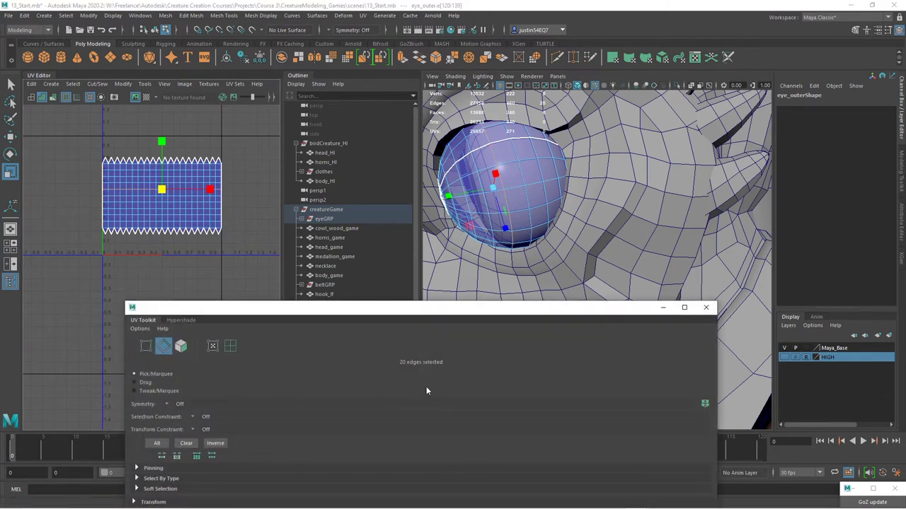
drag(718, 300, 264, 250)
drag(194, 256, 351, 102)
click(291, 321)
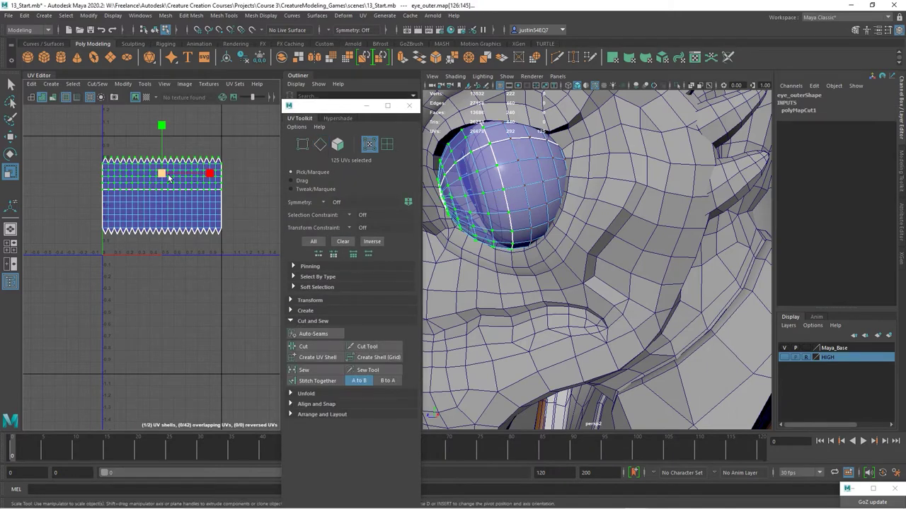
right_click(132, 151)
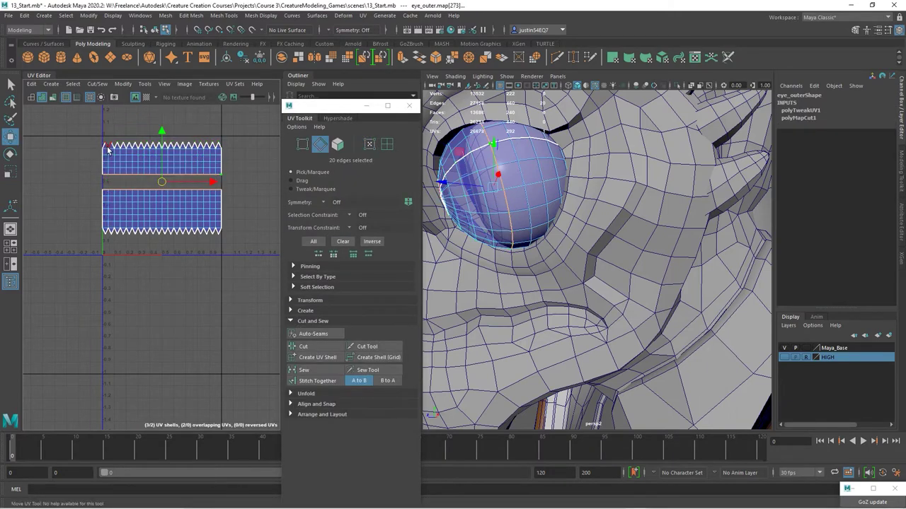
Sew the zigzag pole edges along the top of the upper UV shell and the bottom of the lower one.
drag(107, 149, 218, 165)
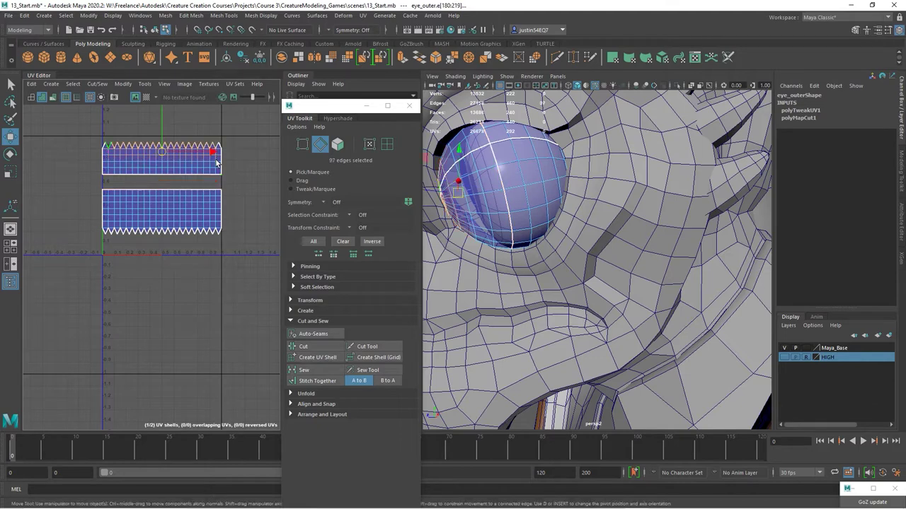
click(303, 370)
drag(110, 226, 223, 239)
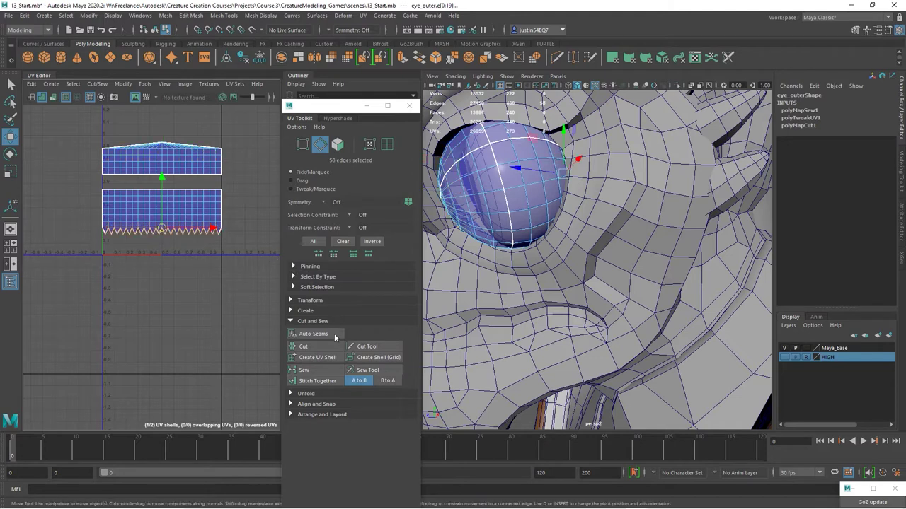
click(325, 372)
Unfold both outer-eye UV shells, moving the lower shell down clear of the upper one.
right_drag(159, 204, 180, 203)
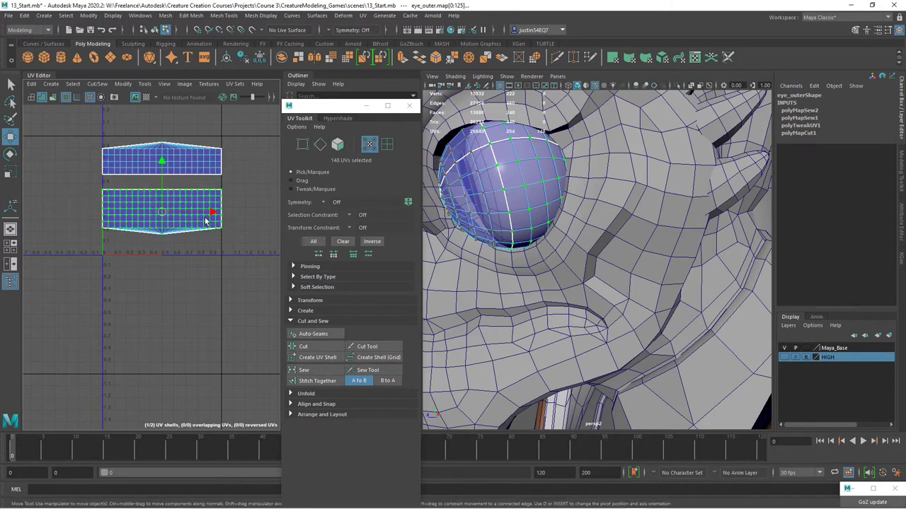
click(305, 393)
click(307, 417)
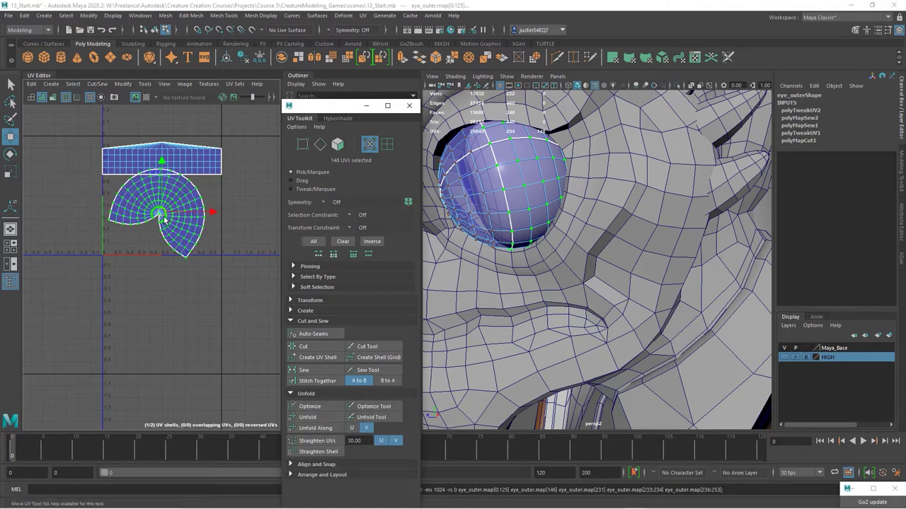
drag(164, 218, 163, 281)
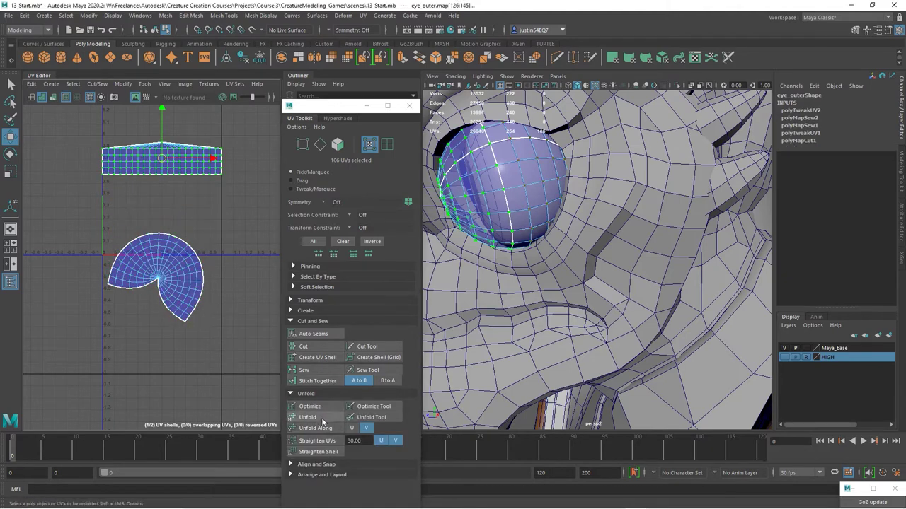
click(321, 418)
alt+right_drag(141, 178, 146, 206)
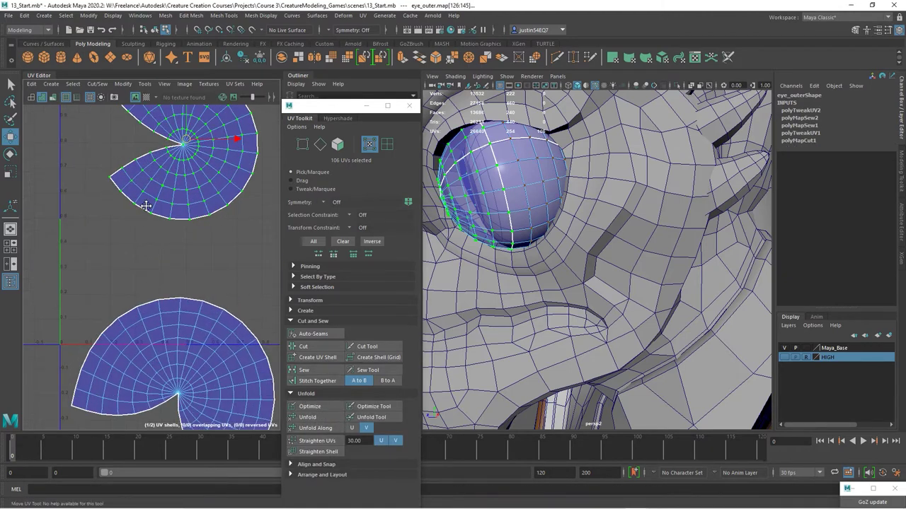
Sew the open wedge seam of the upper outer-eye UV shell and the matching seam of the lower shell.
alt+middle_drag(145, 206, 185, 300)
right_drag(180, 243, 169, 205)
drag(158, 202, 230, 264)
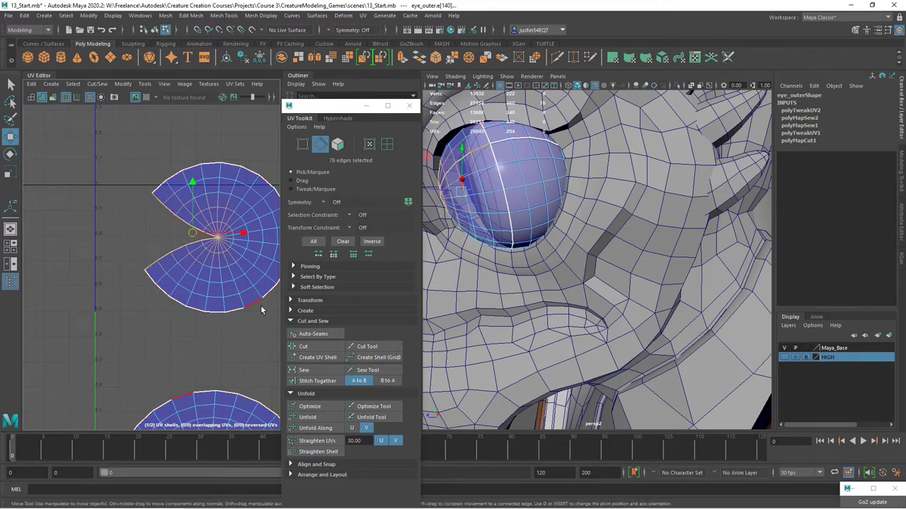
click(304, 370)
alt+middle_drag(183, 273, 134, 113)
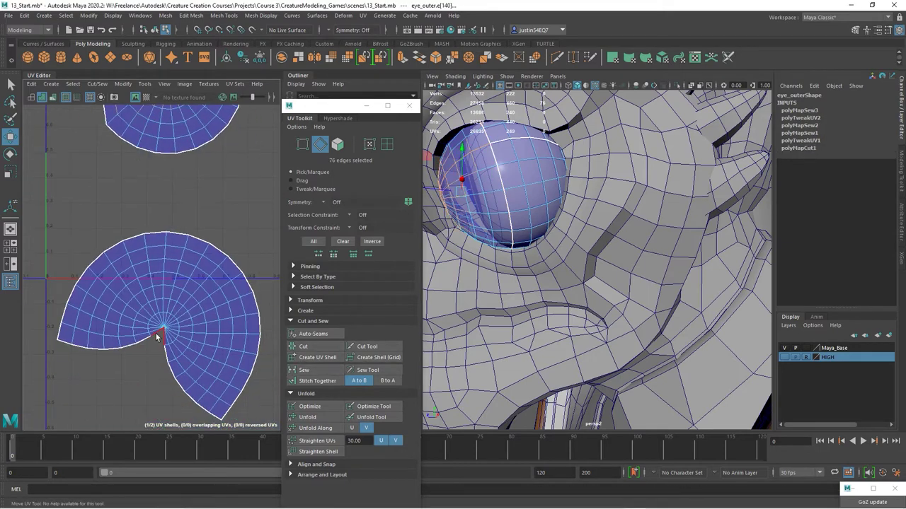
alt+middle_drag(156, 333, 186, 276)
drag(99, 267, 241, 356)
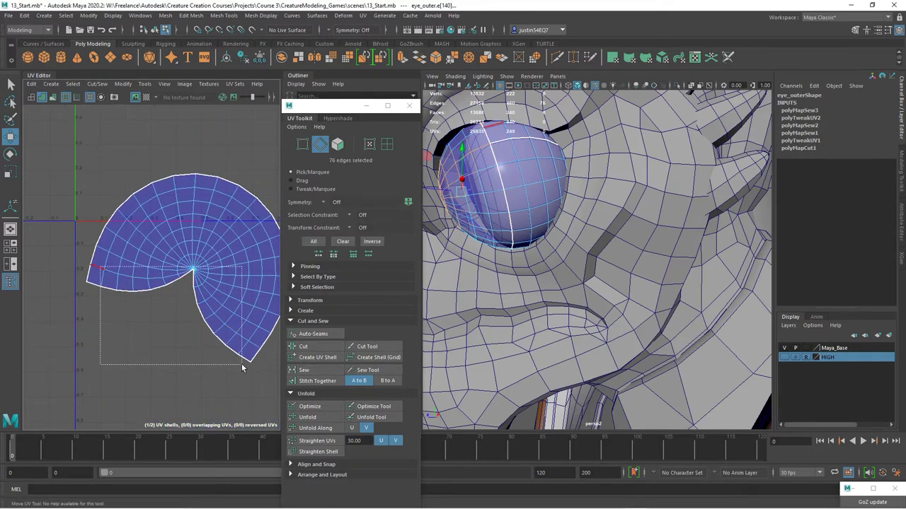
click(303, 370)
Unfold the lower and upper outer-eye UV shells into round discs.
right_drag(195, 267, 46, 234)
double_click(196, 271)
click(305, 417)
alt+middle_drag(181, 190, 188, 234)
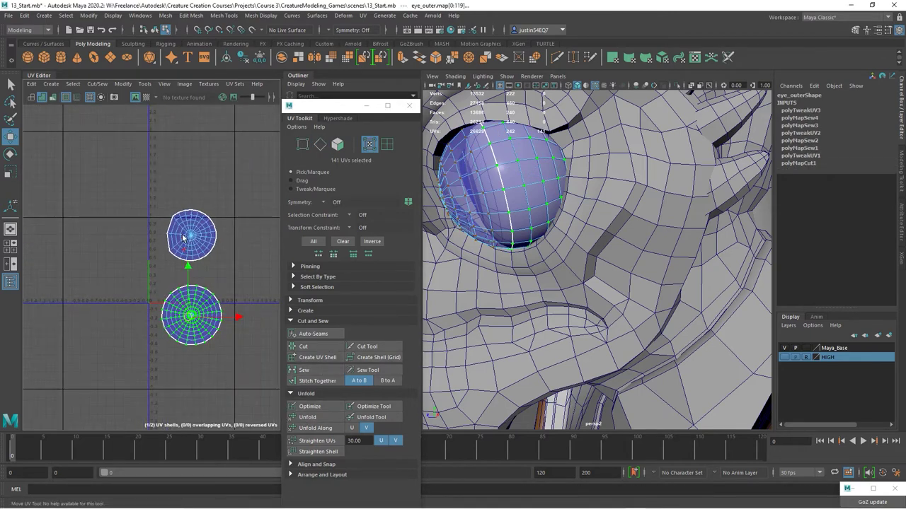
double_click(187, 232)
click(326, 419)
scroll(215, 320, up, 3)
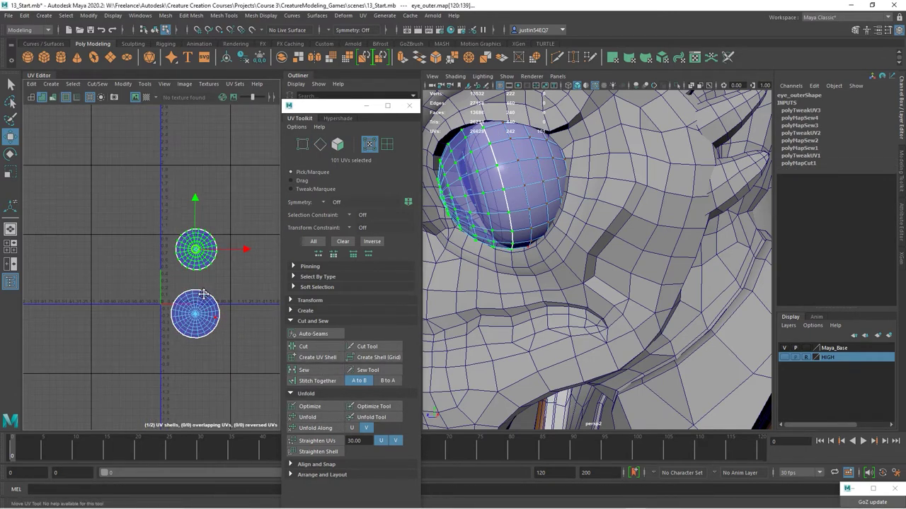
Move both outer-eye discs into the 0–1 UV tile, placed diagonally side by side without overlapping.
drag(178, 215, 158, 265)
double_click(178, 319)
drag(179, 319, 215, 220)
drag(265, 154, 99, 328)
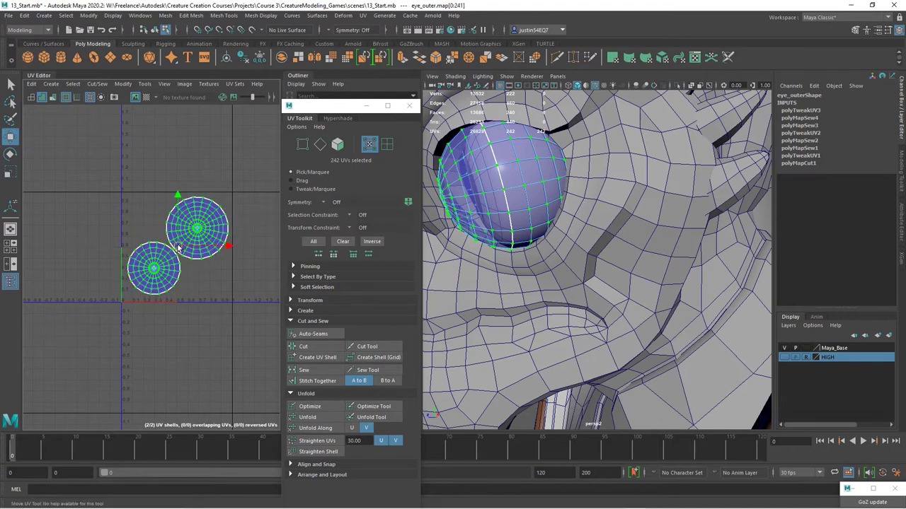
Return to object selection and delete the outer eye's construction history.
click(152, 30)
click(24, 15)
mouse_move(61, 125)
click(188, 131)
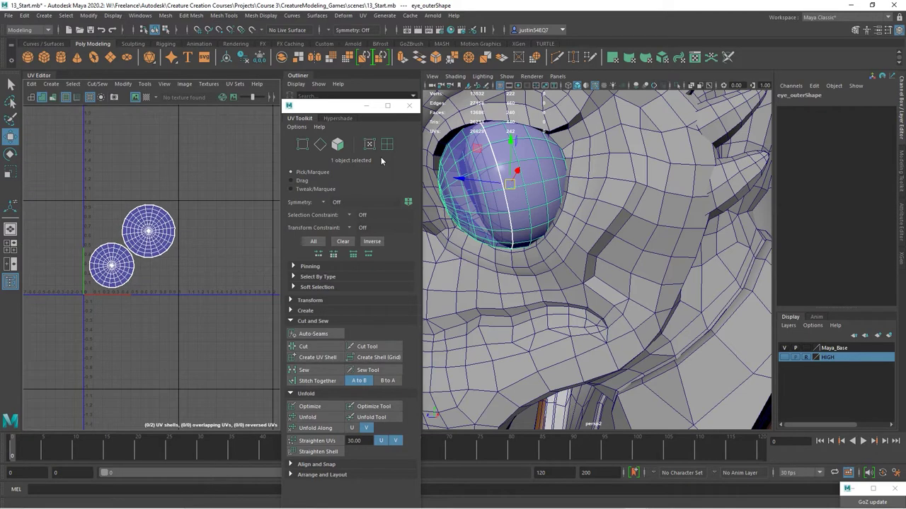
Expand eyeGRP, select eye_inner and show its attributes with the Hypershade open.
drag(343, 106, 0, 100)
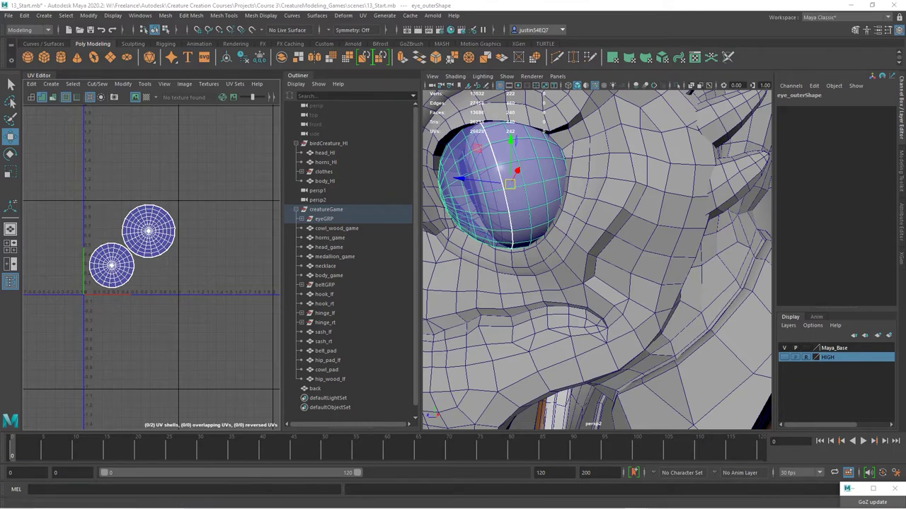
drag(0, 85, 326, 65)
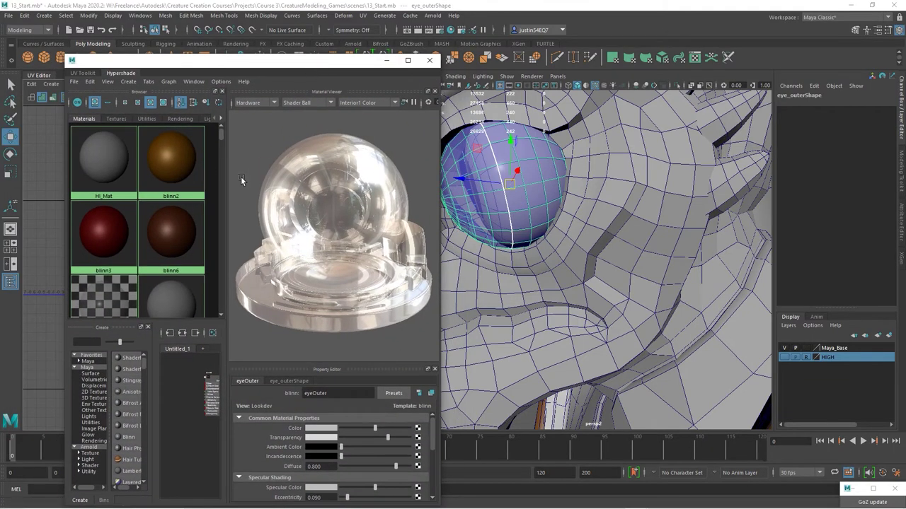
drag(289, 61, 650, 44)
click(300, 221)
click(386, 230)
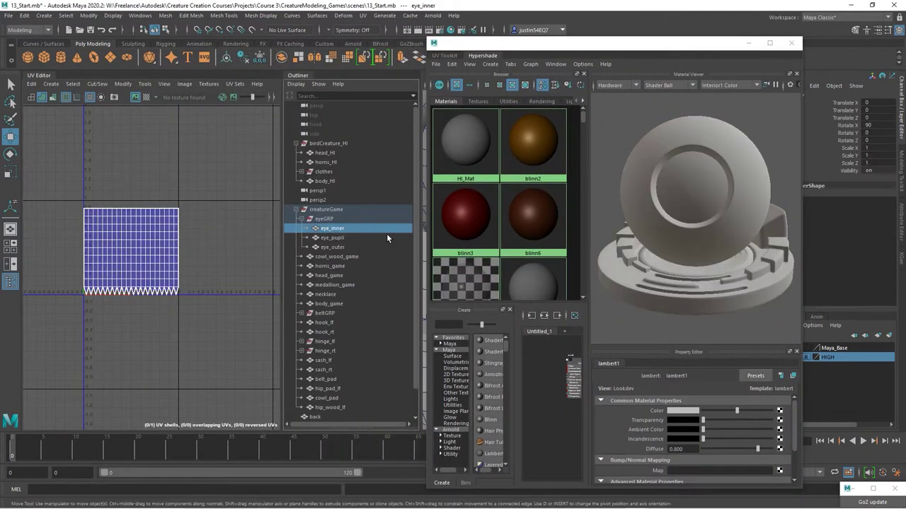
drag(519, 48, 238, 63)
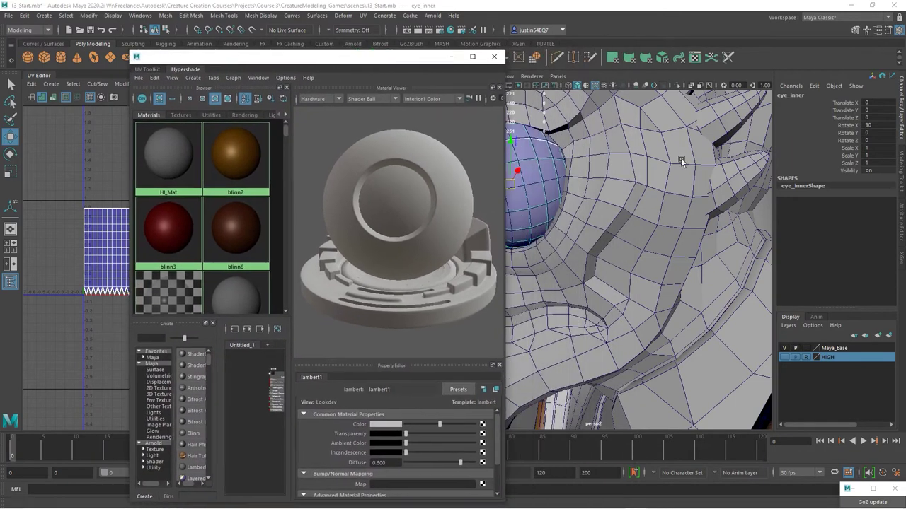
click(900, 225)
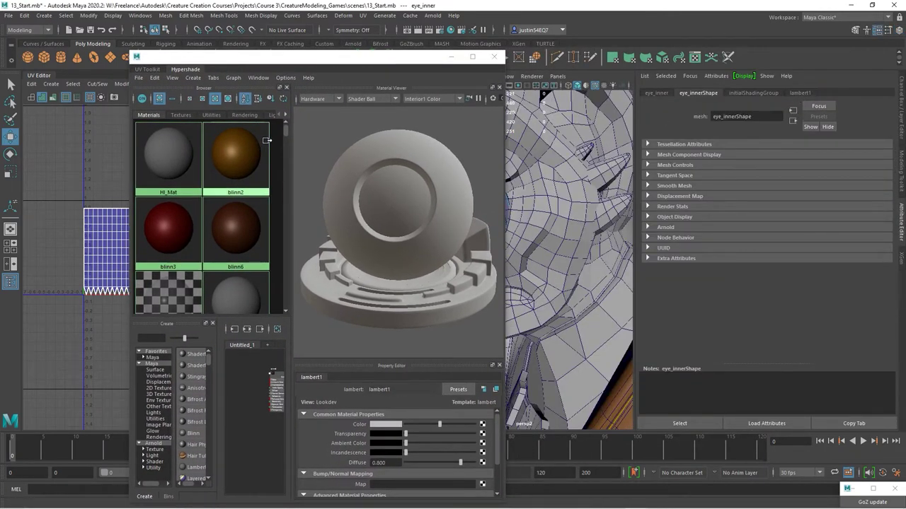
Create a new Lambert material and name it eyeInner.
drag(285, 130, 276, 116)
drag(189, 57, 329, 62)
click(332, 84)
mouse_move(339, 101)
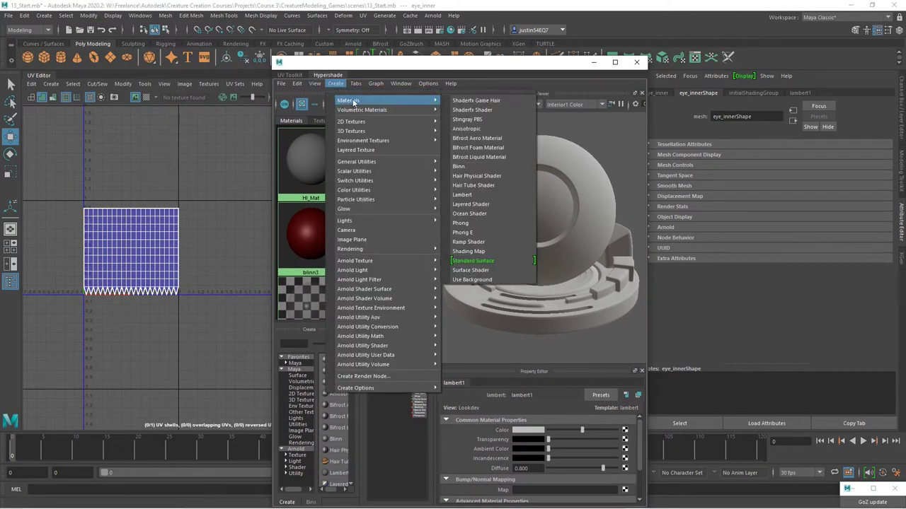
click(464, 195)
scroll(400, 188, down, 3)
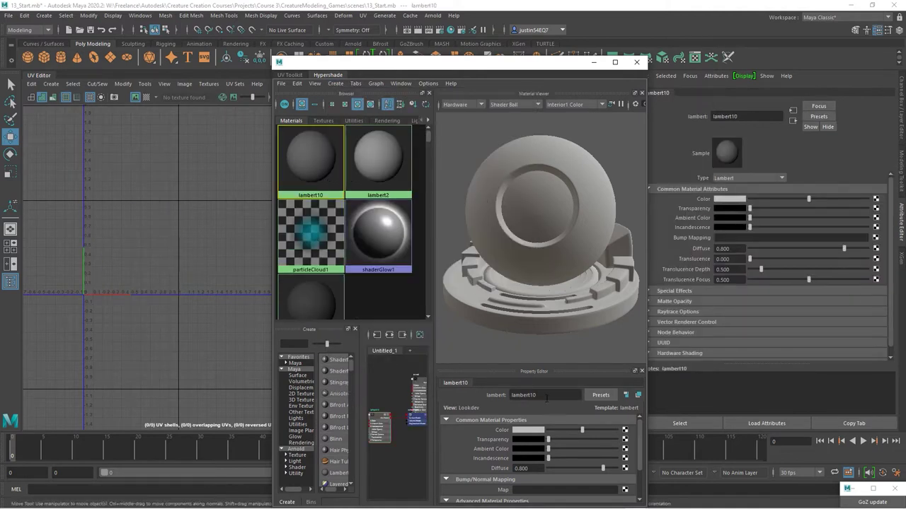
drag(539, 395, 447, 388)
text(eyeInner)
key(Return)
Assign the eyeInner material to the eye_inner mesh and move the Hypershade window out of the way.
drag(505, 61, 622, 104)
click(334, 229)
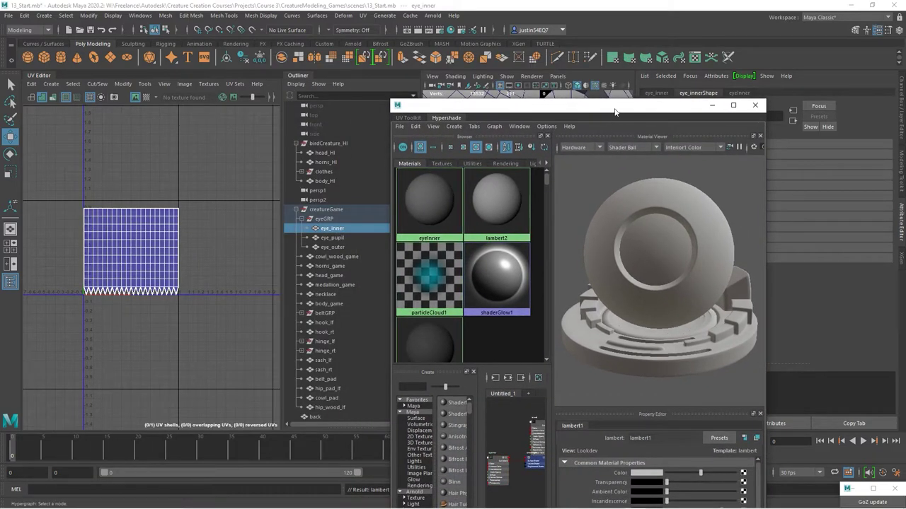
drag(615, 111, 0, 142)
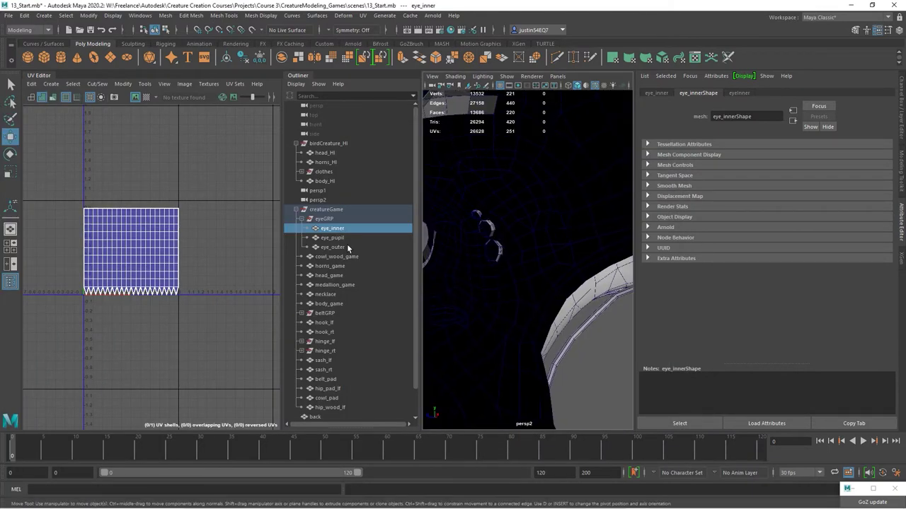
Hide eye_outer and select the inner eyeball in the viewport.
click(342, 249)
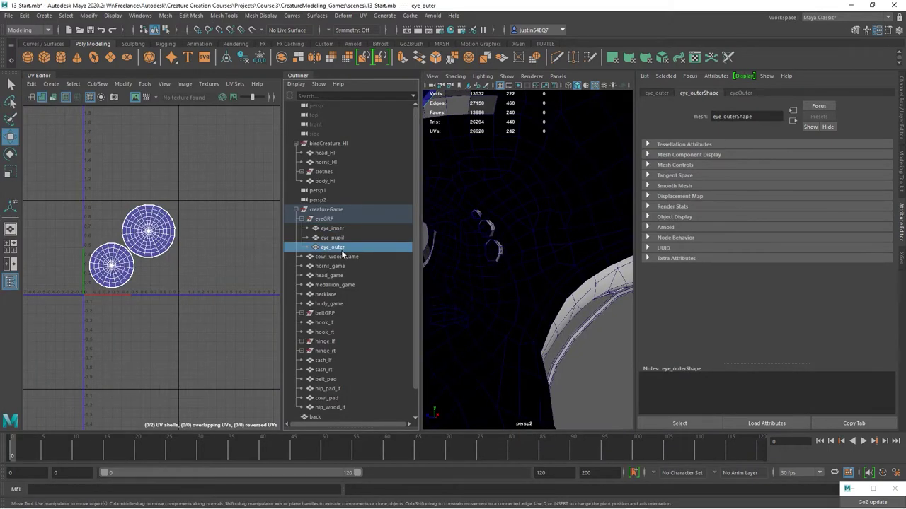
key(ctrl+h)
click(507, 268)
Cut the inner eye's UVs along the vertical edge loop between front and back, and move the front shell above the other.
alt+drag(506, 269, 506, 223)
alt+right_drag(506, 223, 526, 225)
right_drag(527, 225, 519, 192)
double_click(520, 203)
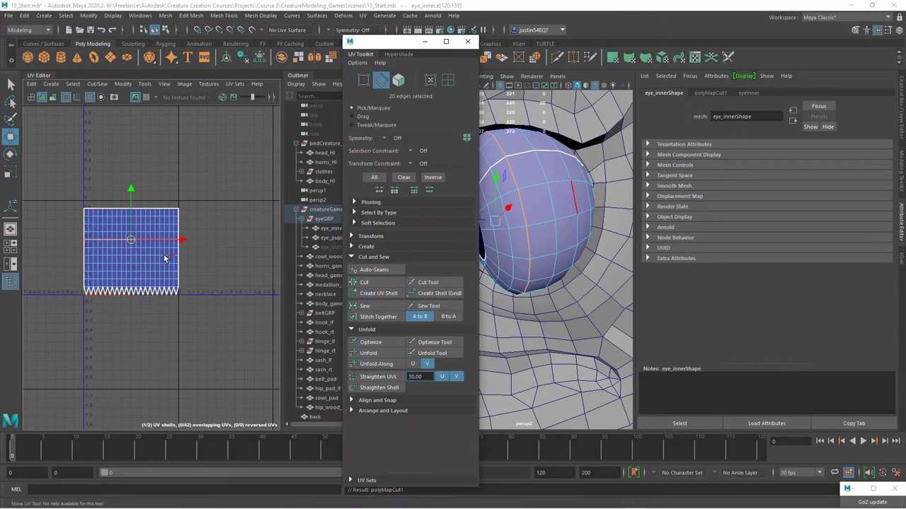
right_drag(143, 232, 173, 232)
double_click(139, 230)
drag(131, 224, 140, 190)
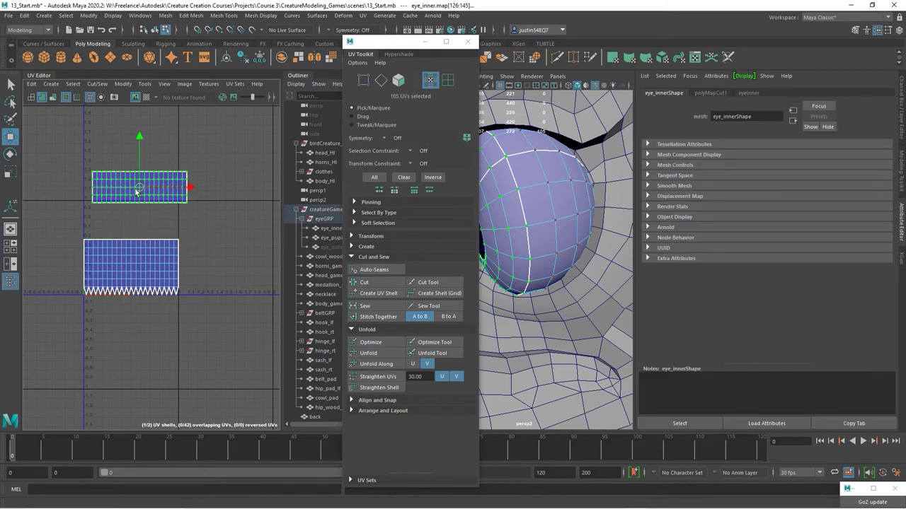
Sew the zigzag pole edges along the bottom of the lower inner-eye UV shell.
alt+right_drag(120, 250, 154, 273)
right_drag(85, 297, 81, 270)
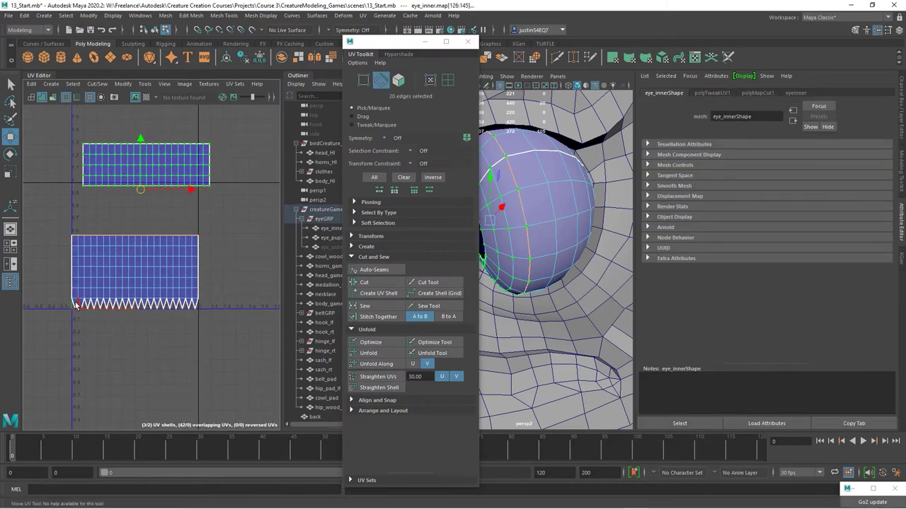
drag(72, 317, 201, 300)
click(365, 342)
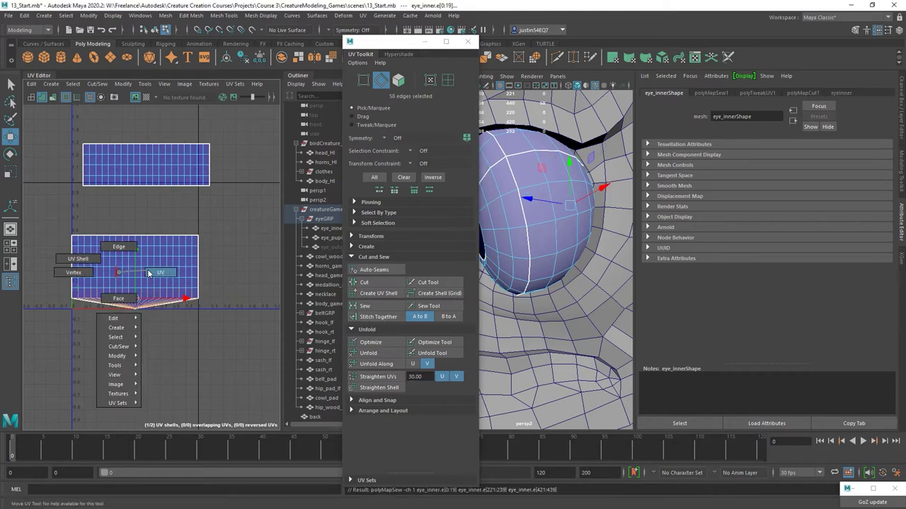
Unfold the lower inner-eye UV shell into a round disc.
right_drag(118, 271, 137, 251)
click(359, 352)
click(362, 353)
alt+middle_drag(172, 253, 193, 323)
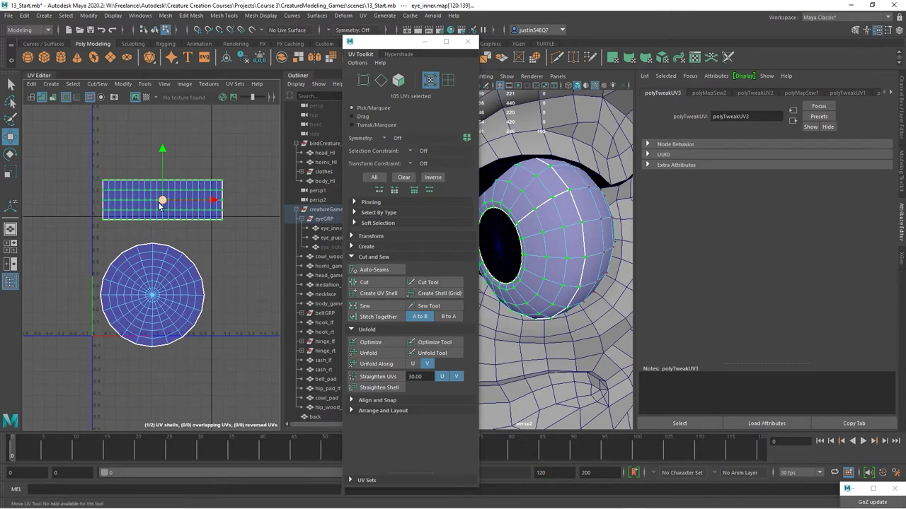
Display the checker map and move the rectangular inner-eye shell's top UV row, around the pupil opening, slightly down.
drag(95, 172, 230, 186)
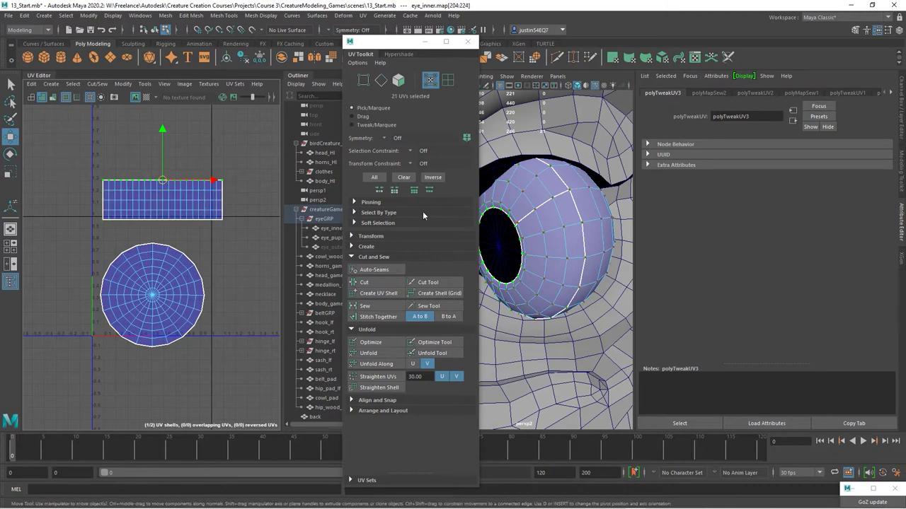
alt+drag(568, 236, 558, 210)
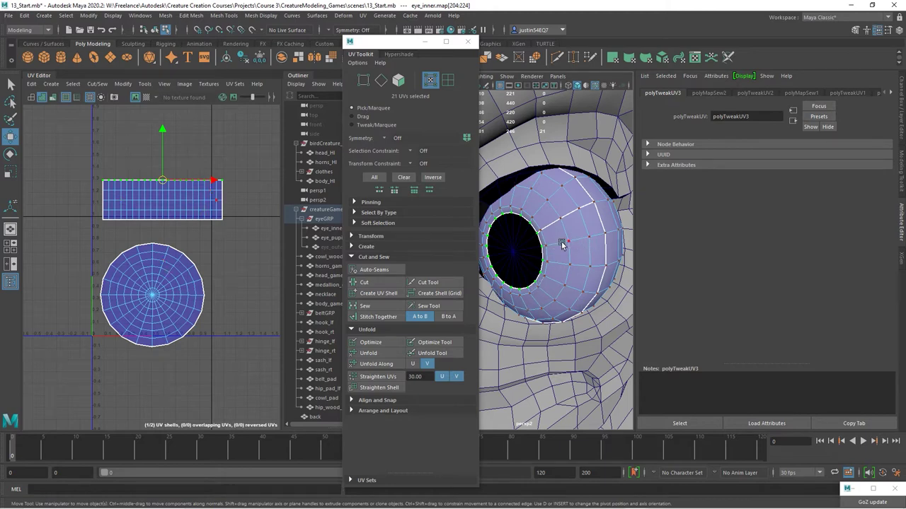
alt+right_drag(138, 185, 222, 199)
alt+middle_drag(184, 201, 165, 155)
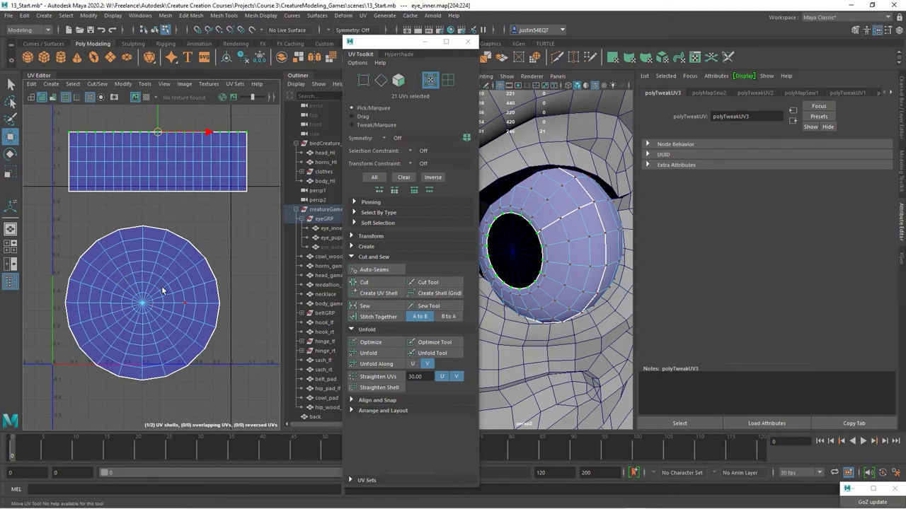
alt+middle_drag(156, 235, 162, 302)
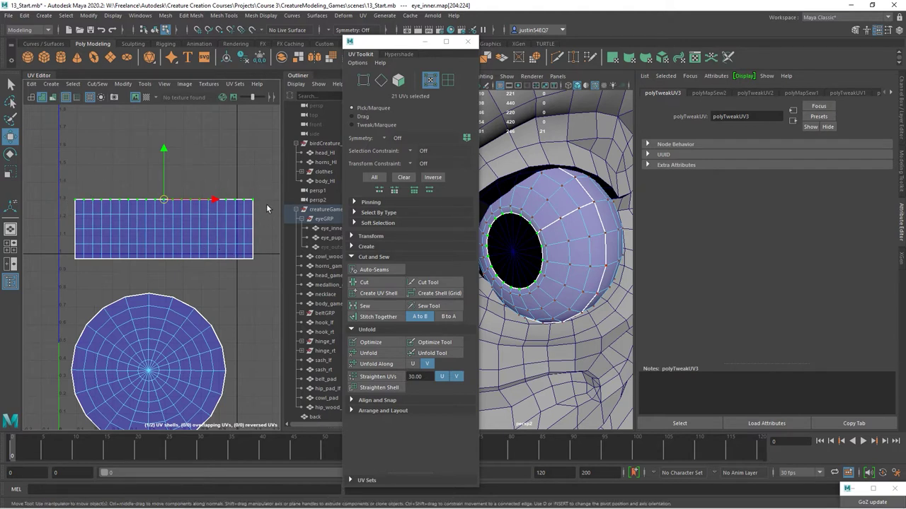
click(146, 97)
scroll(598, 276, up, 5)
alt+drag(591, 276, 570, 211)
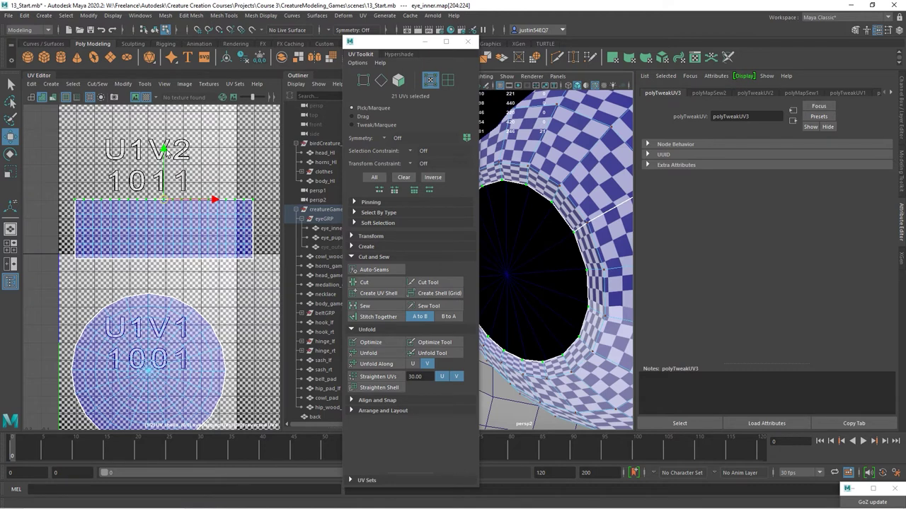
drag(163, 150, 165, 159)
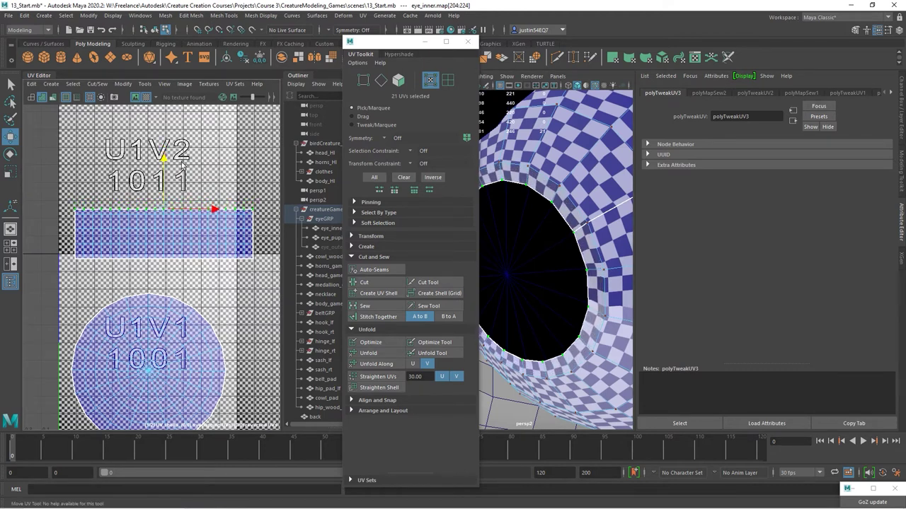
scroll(569, 261, down, 5)
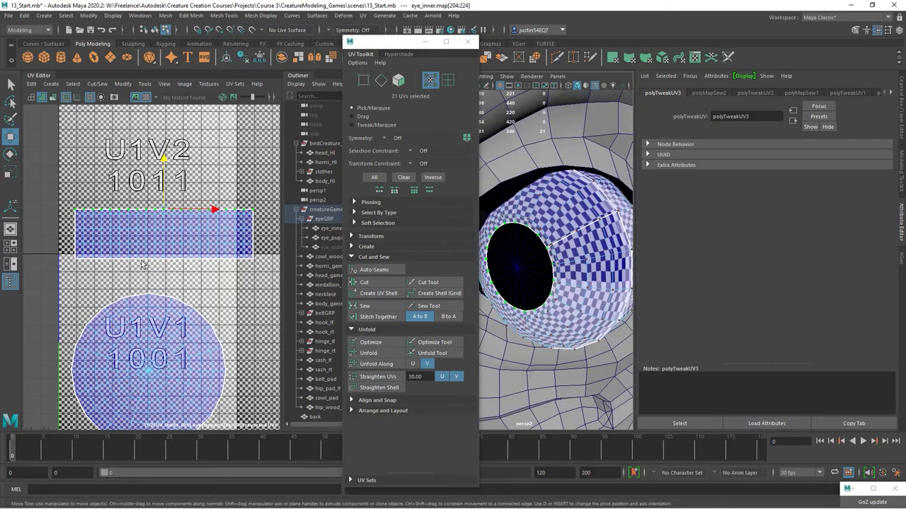
Move the lower UV rows of the rectangular shell up, adding one row at a time, to even out the inner eye's checkers.
drag(73, 253, 267, 282)
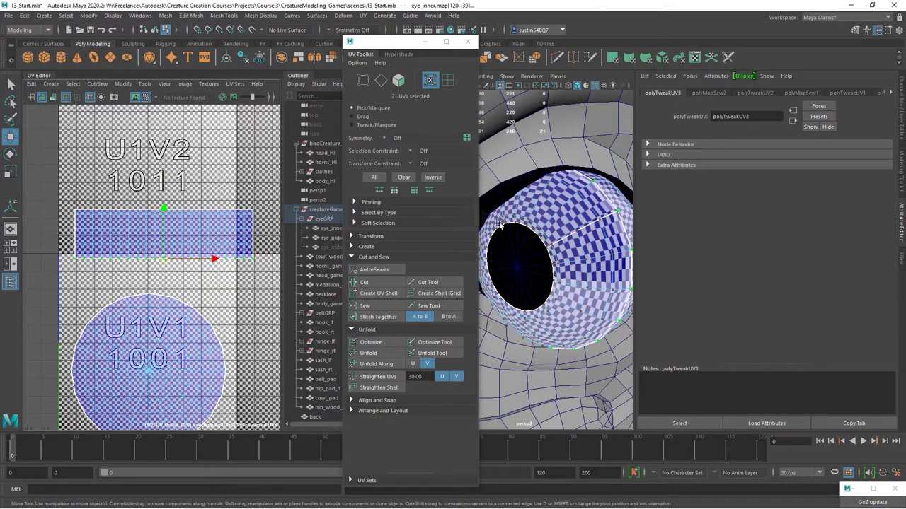
alt+drag(500, 225, 566, 239)
drag(166, 214, 166, 207)
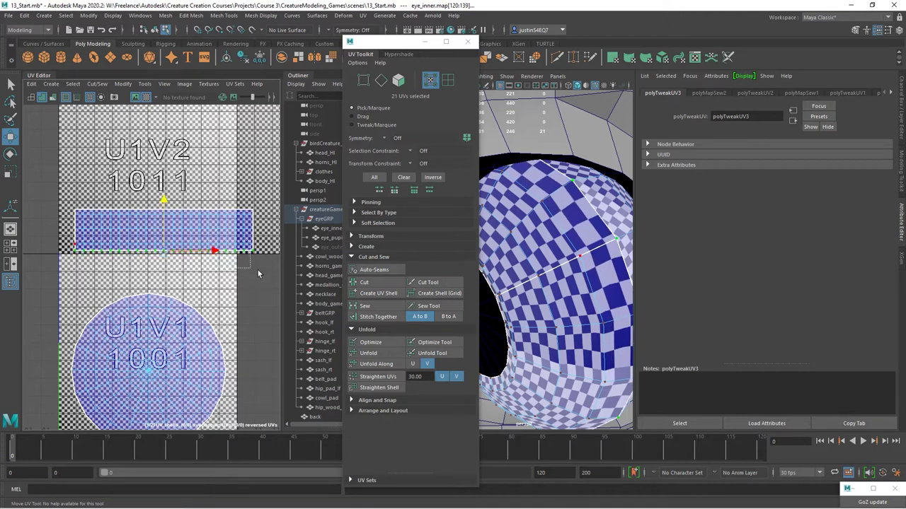
drag(164, 200, 164, 191)
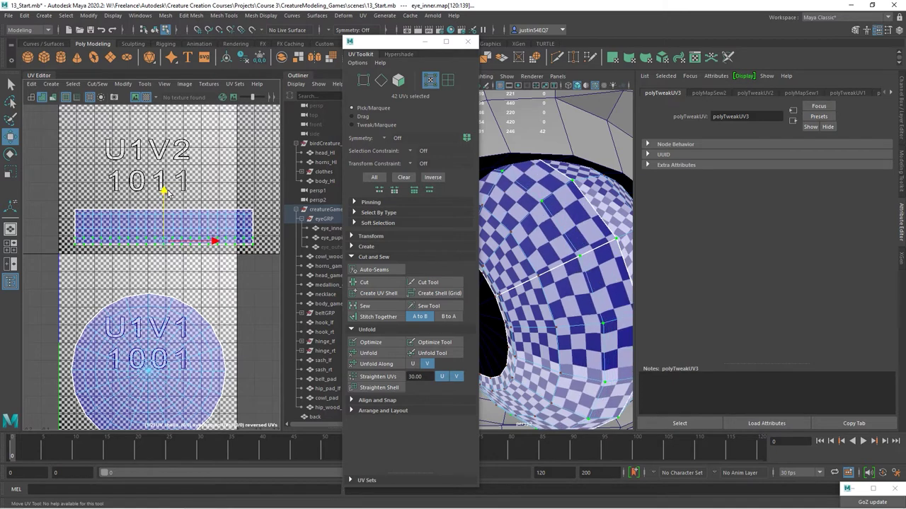
shift+drag(65, 224, 261, 234)
drag(167, 191, 170, 183)
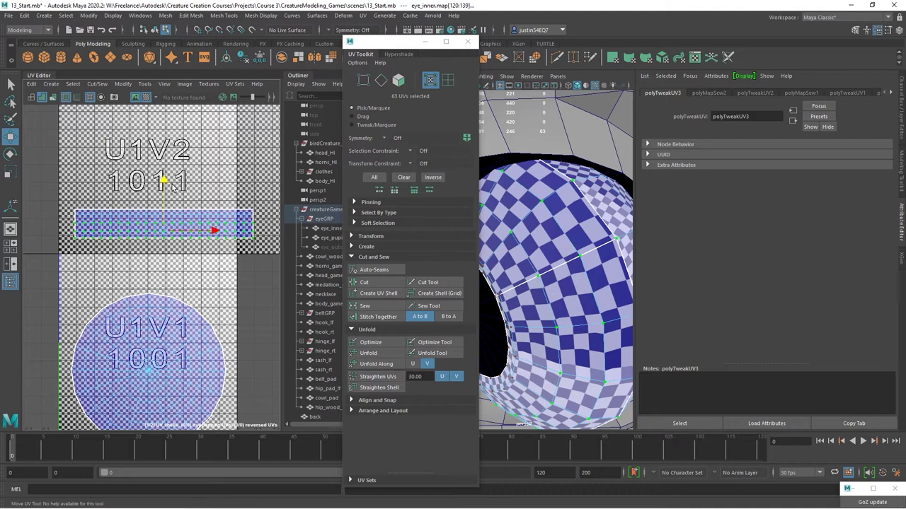
scroll(177, 212, down, 2)
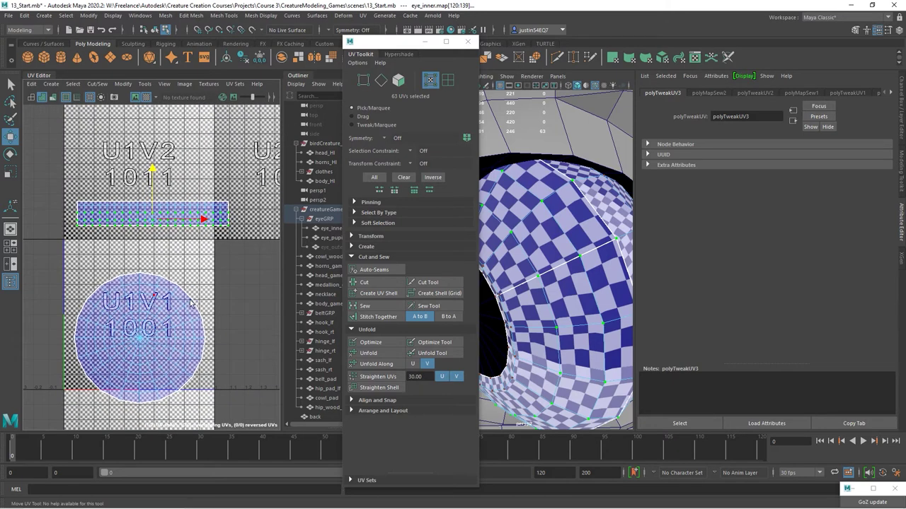
alt+right_drag(581, 298, 532, 298)
alt+drag(544, 290, 580, 286)
alt+right_drag(552, 283, 594, 283)
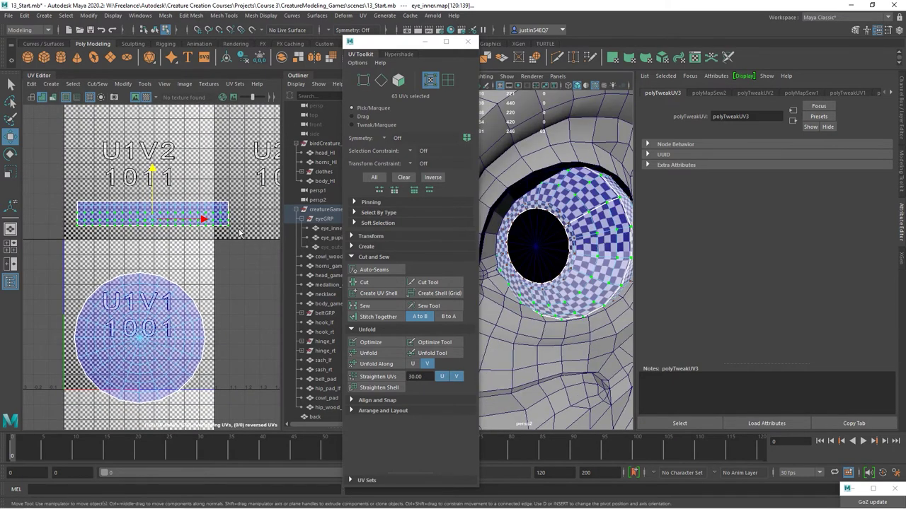
Cut the rectangular inner-eye shell along a vertical edge line near its middle and stitch its two outer ends together.
scroll(510, 246, up, 5)
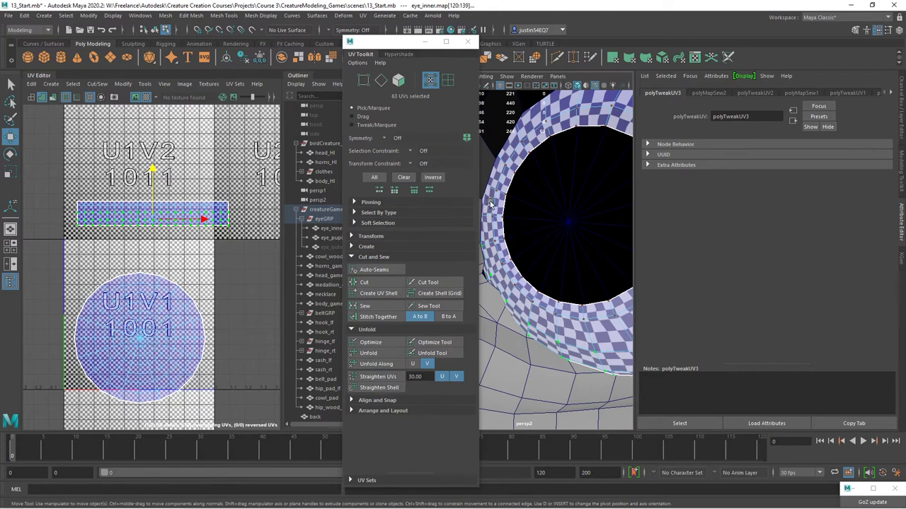
right_drag(490, 203, 489, 182)
key(f)
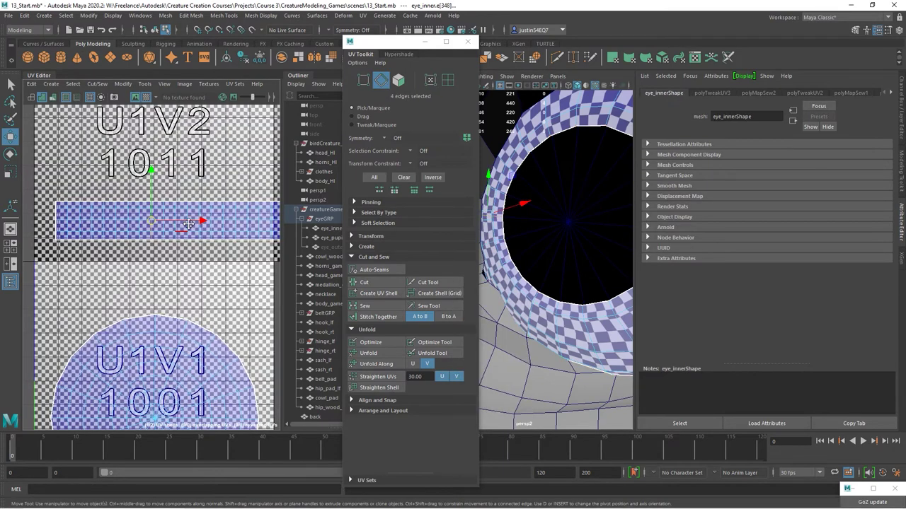
alt+middle_drag(189, 224, 101, 192)
click(379, 284)
shift+double_click(212, 217)
click(356, 317)
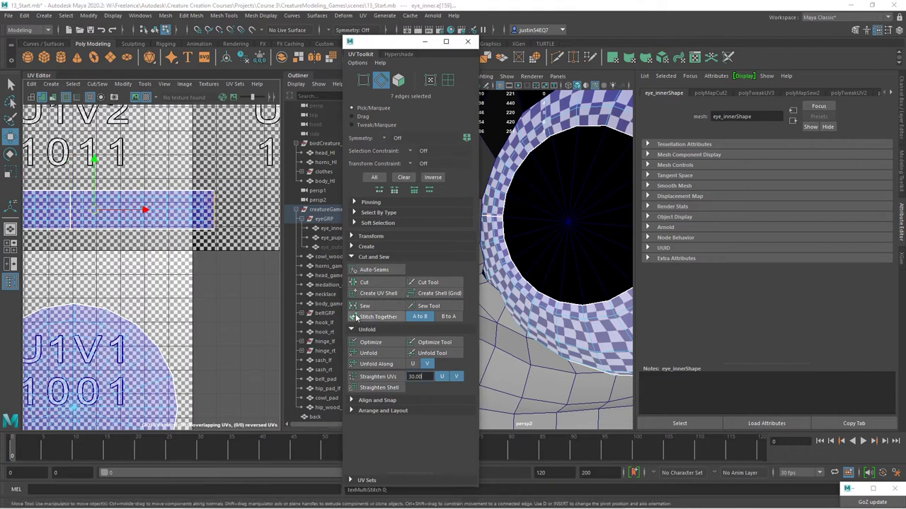
Move the rectangular shell below the tile's upper edge and scale both inner-eye shells down together to fit inside the 0–1 tile.
alt+right_drag(244, 243, 226, 219)
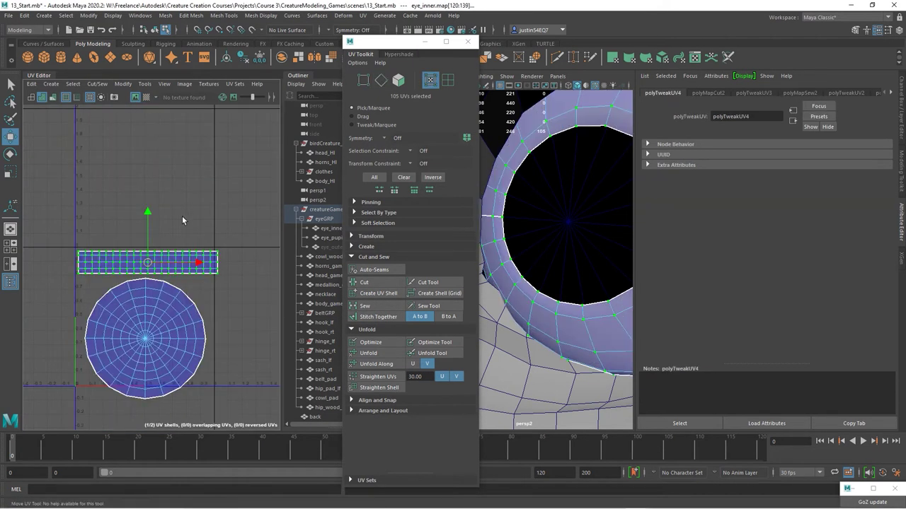
alt+middle_drag(214, 314, 236, 226)
alt+right_drag(237, 227, 208, 219)
drag(98, 148, 276, 354)
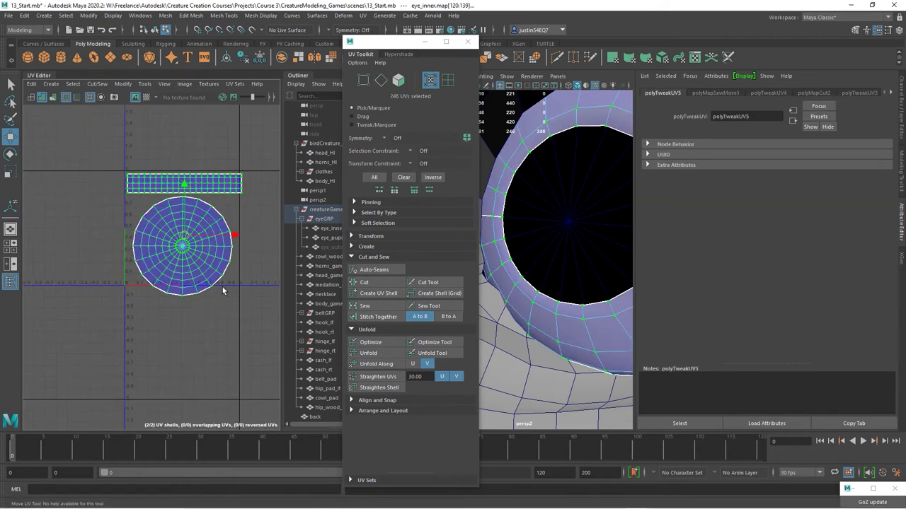
key(e)
key(r)
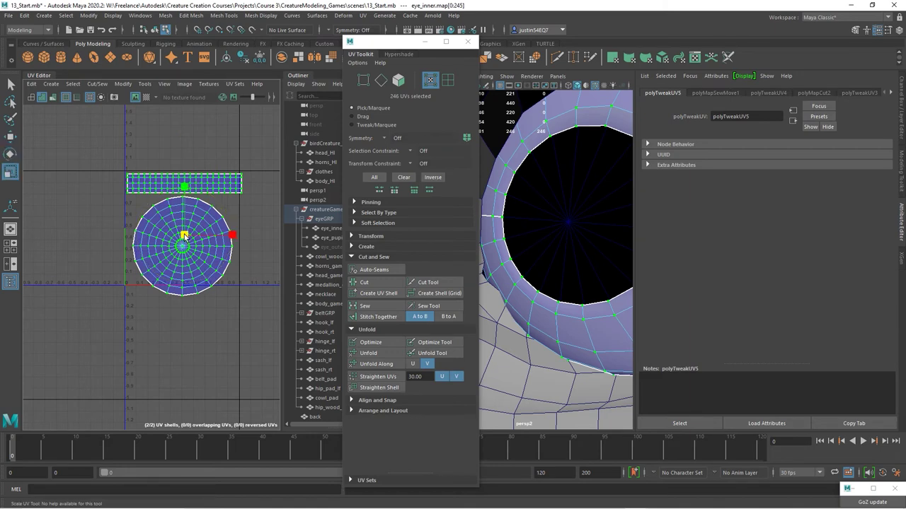
alt+right_drag(218, 301, 400, 333)
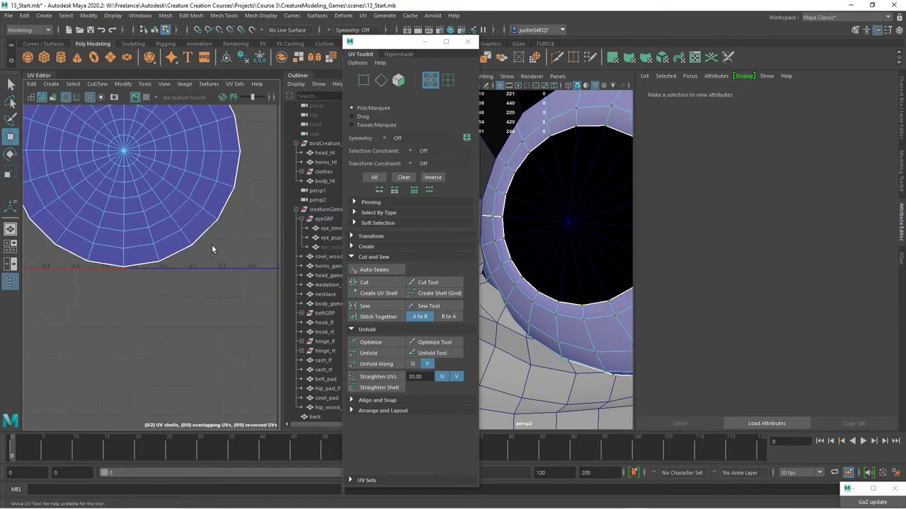
alt+middle_drag(161, 218, 213, 331)
alt+right_drag(213, 331, 176, 320)
alt+middle_drag(189, 264, 126, 286)
scroll(225, 305, down, 2)
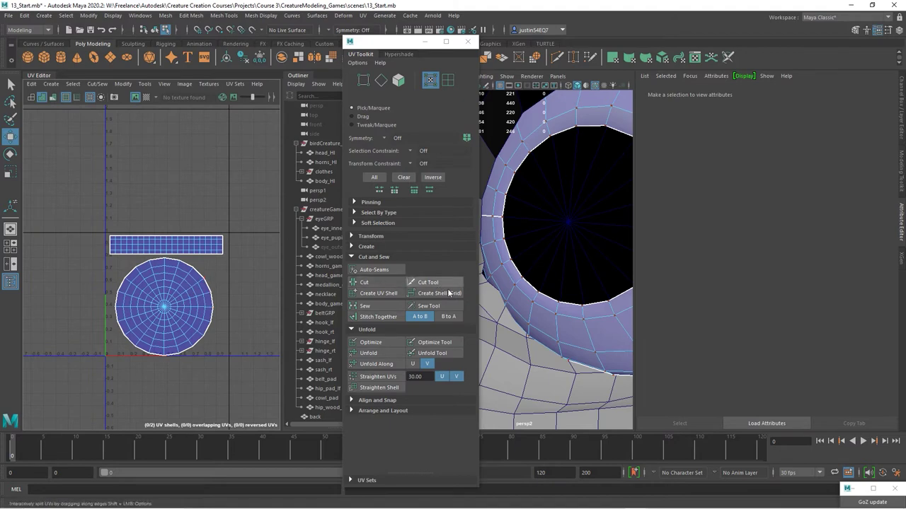
Return to object selection for the inner eye and save the scene.
click(155, 30)
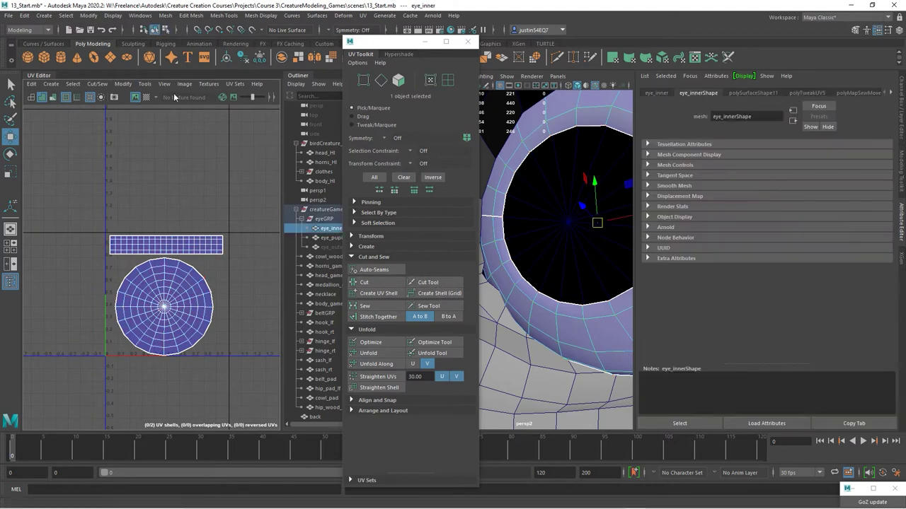
scroll(541, 269, down, 5)
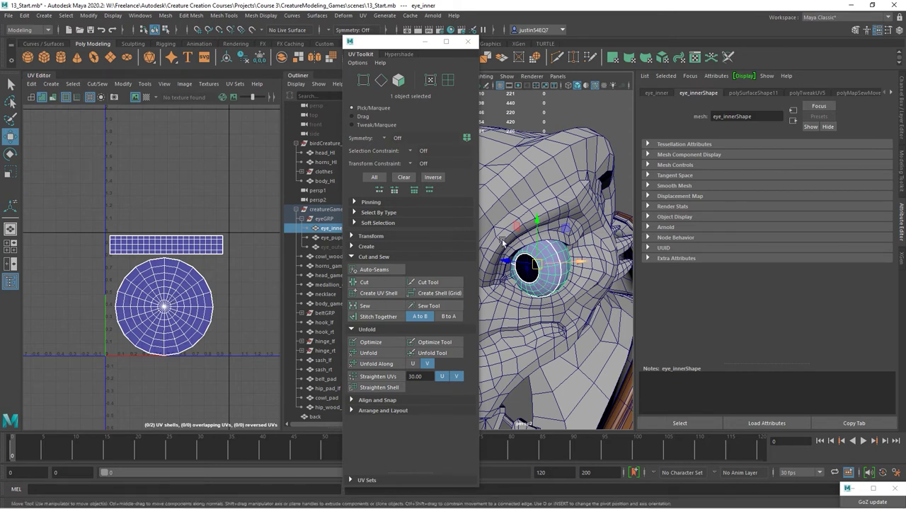
key(q)
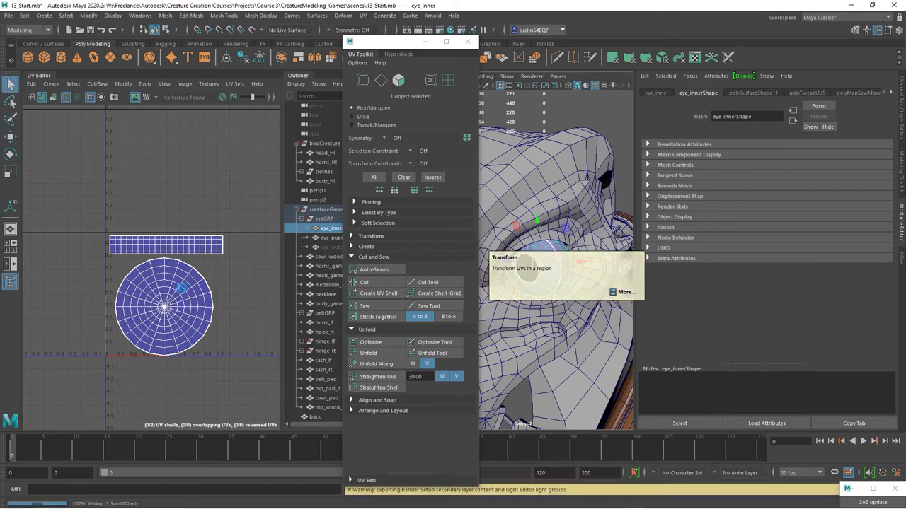
key(w)
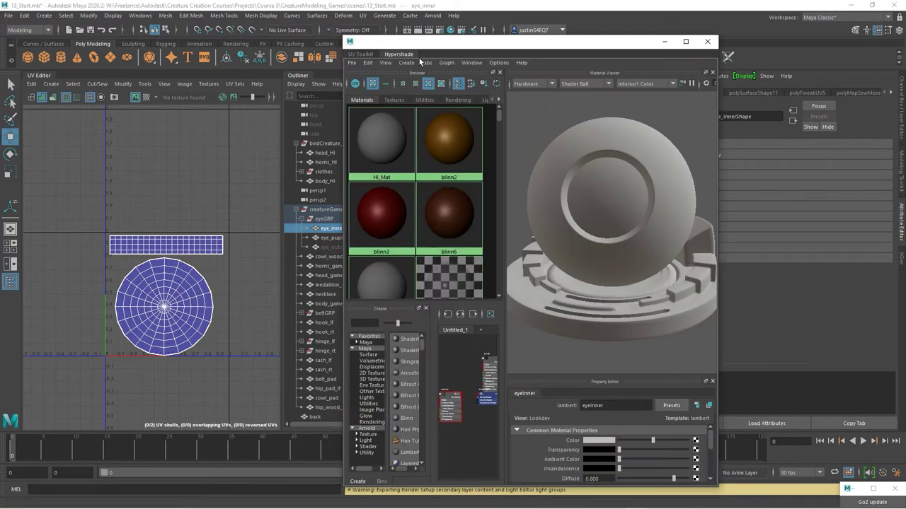
Create a Surface Shader material named eyePupil and assign it to the eye_pupil mesh.
click(399, 54)
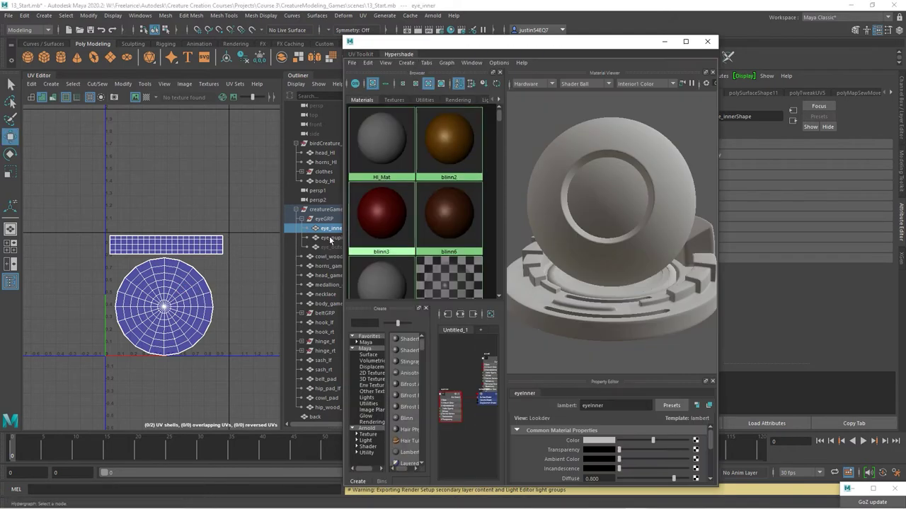
click(333, 237)
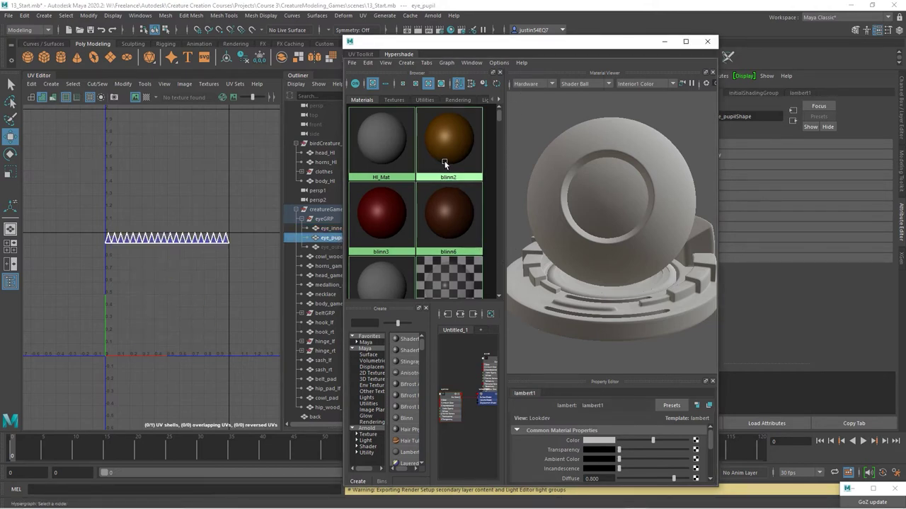
click(407, 63)
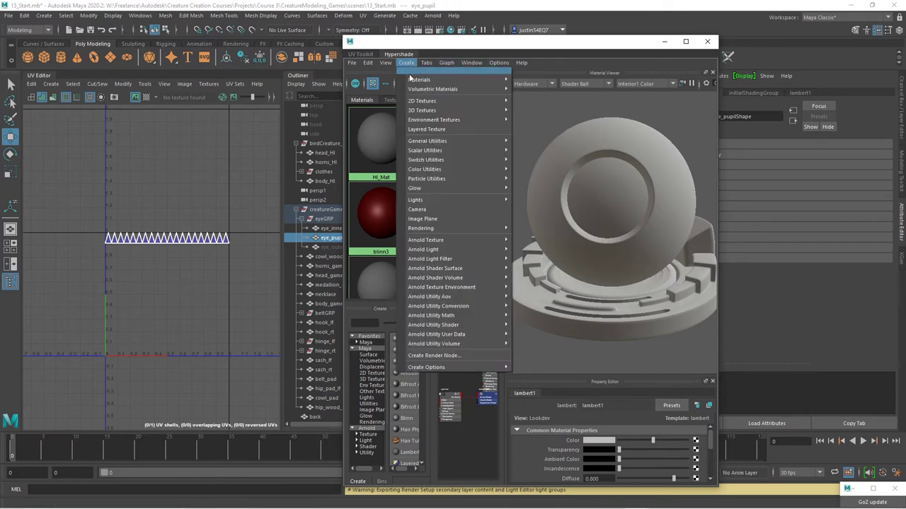
mouse_move(411, 78)
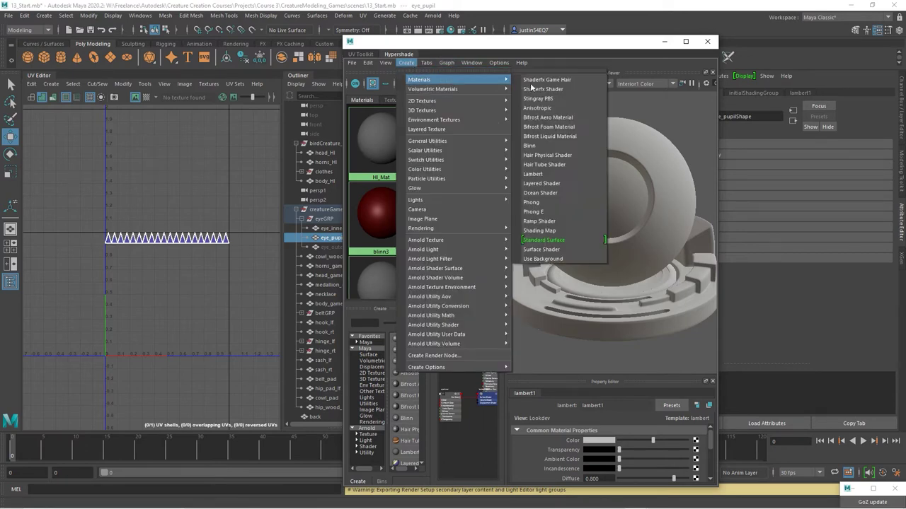
click(560, 249)
double_click(640, 406)
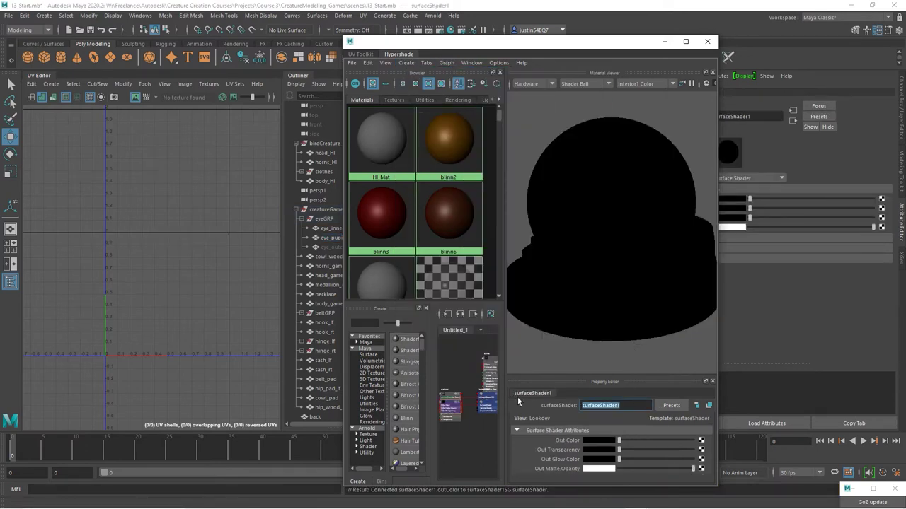
text(eyePupil)
key(Return)
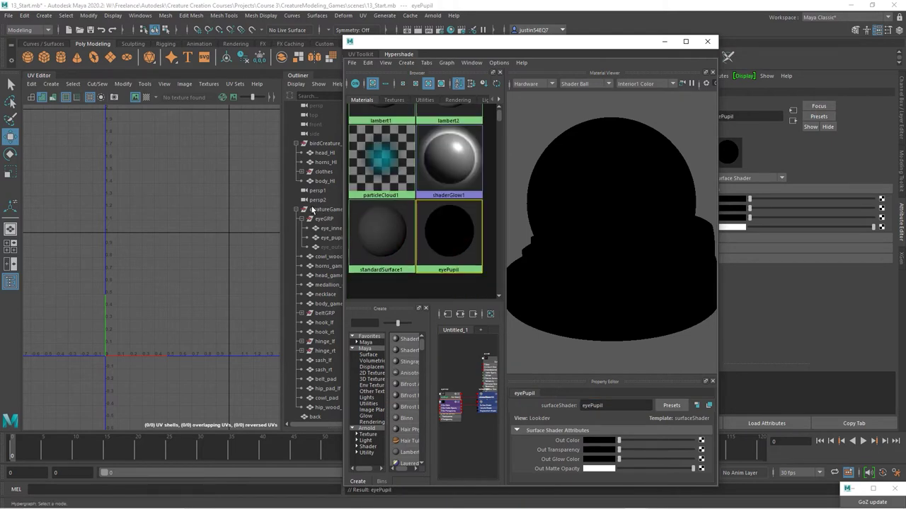
click(331, 237)
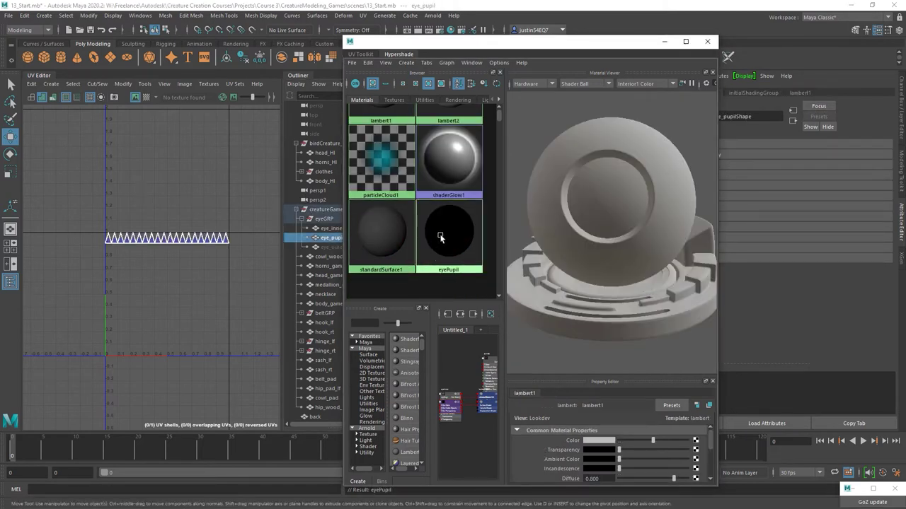
Planar-map all faces of the pupil mesh with the projection fitted to the best plane.
click(191, 254)
alt+right_drag(131, 261, 178, 247)
drag(69, 205, 263, 269)
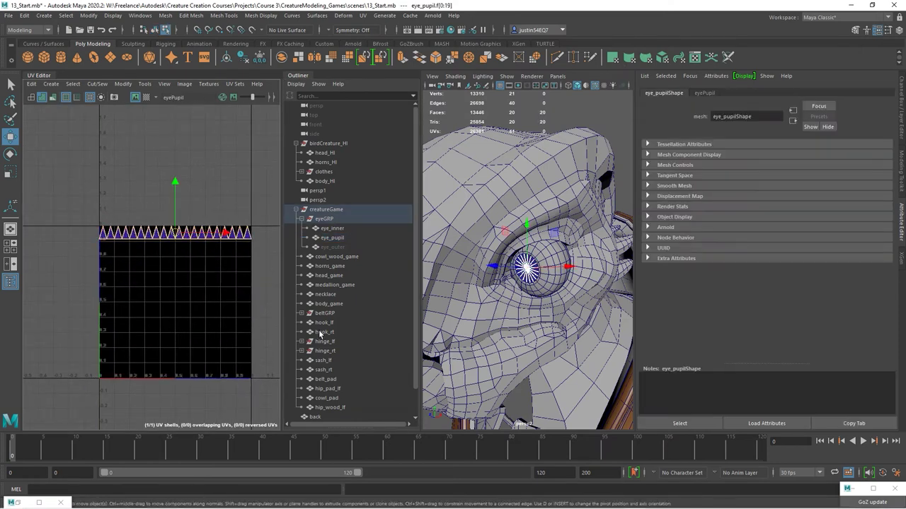
click(363, 16)
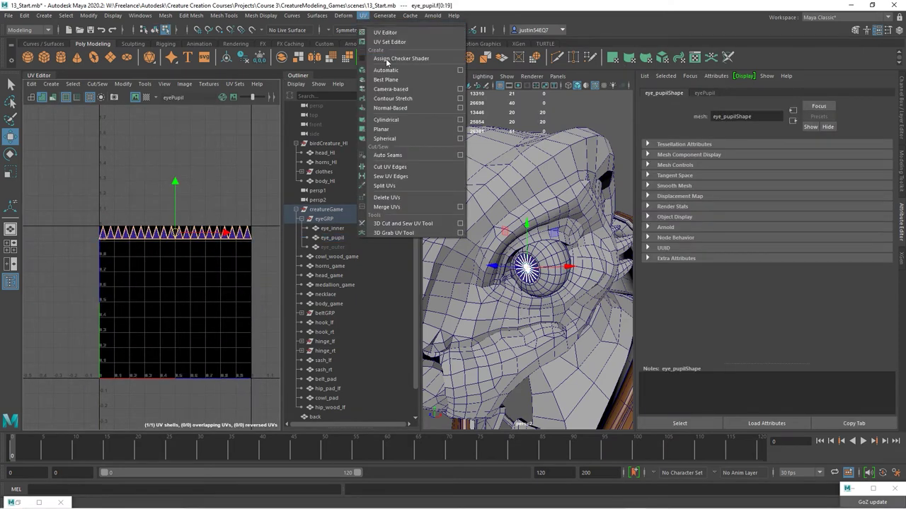
key(ctrl+z)
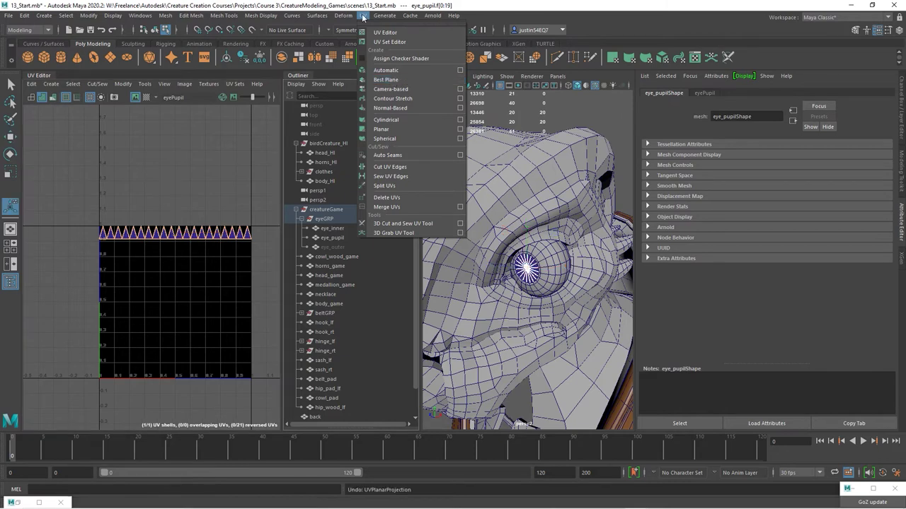
click(460, 130)
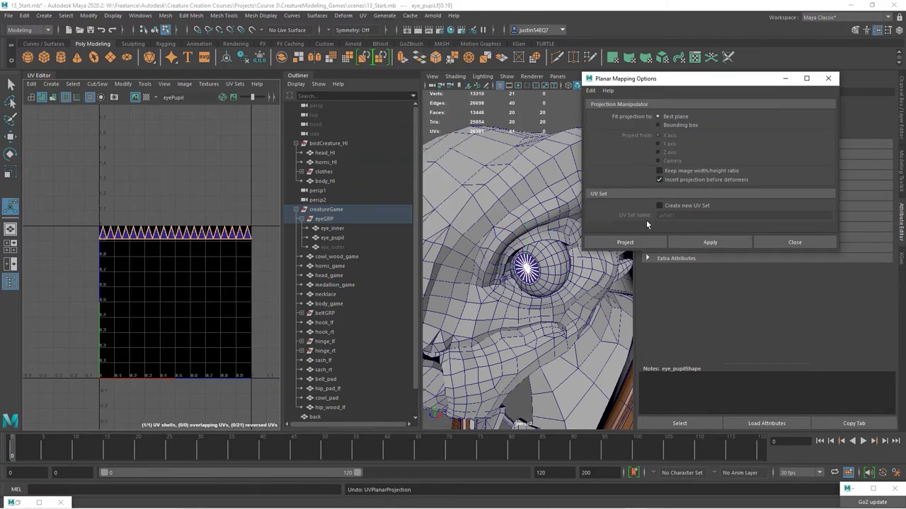
click(645, 242)
Scale the pupil's round UV shell down slightly so it sits inside the tile, and return to object mode.
key(ctrl+F12)
key(r)
key(e)
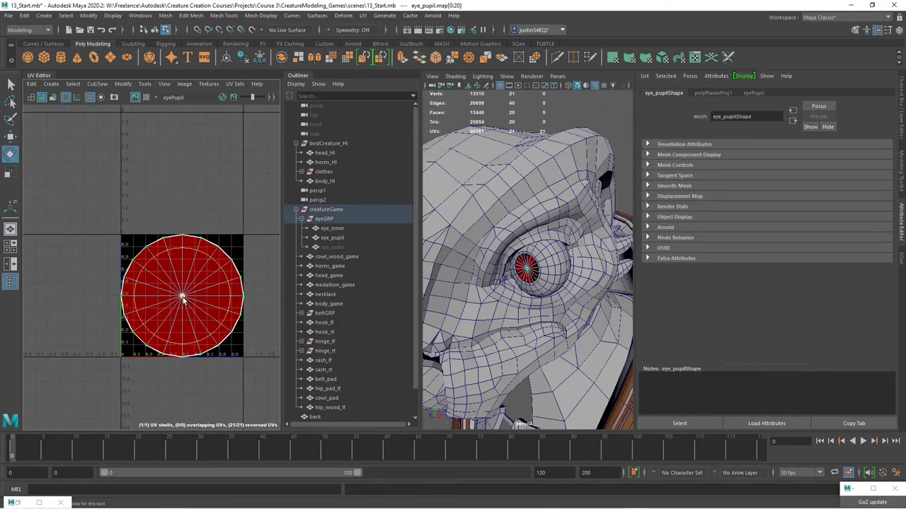
key(r)
drag(183, 297, 175, 300)
key(F8)
Show the hidden outer-eye mesh again.
click(341, 231)
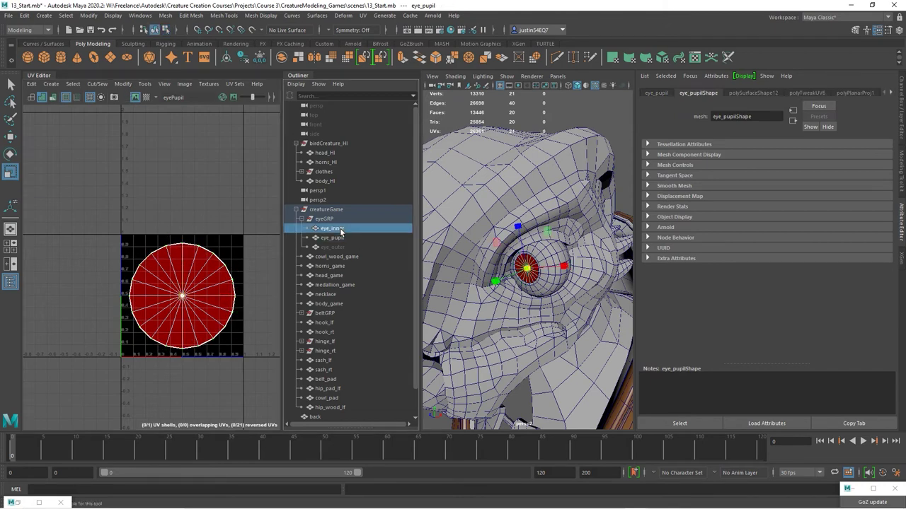
click(337, 238)
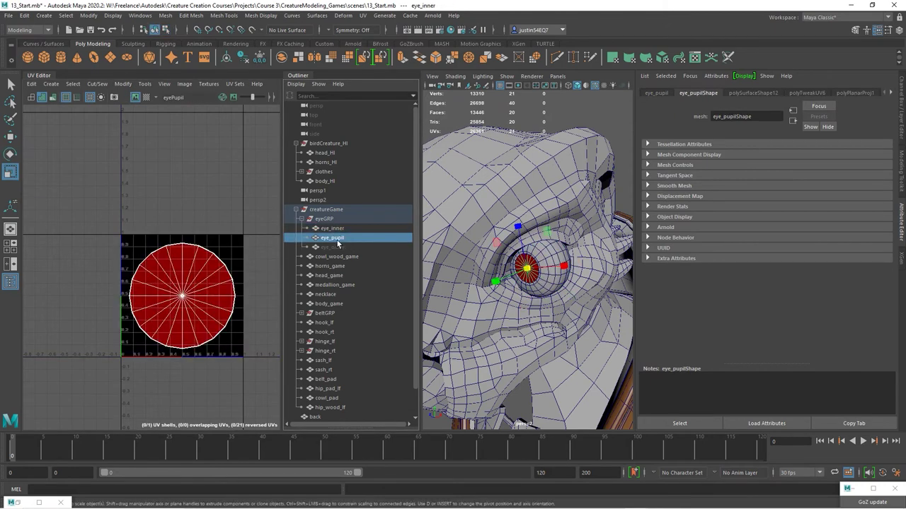
key(shift+h)
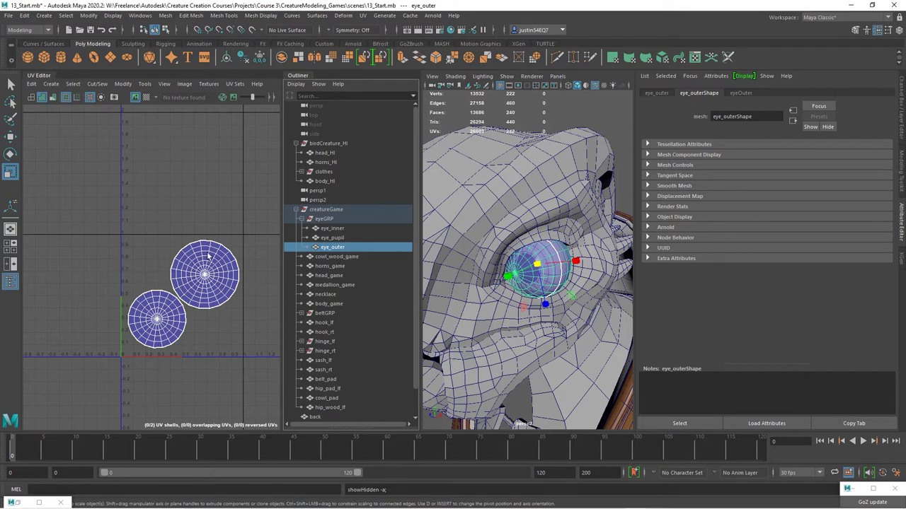
Examine the UV layouts of the pupil, inner eye and whole eyeGRP, and view the eye up close on the head.
click(339, 238)
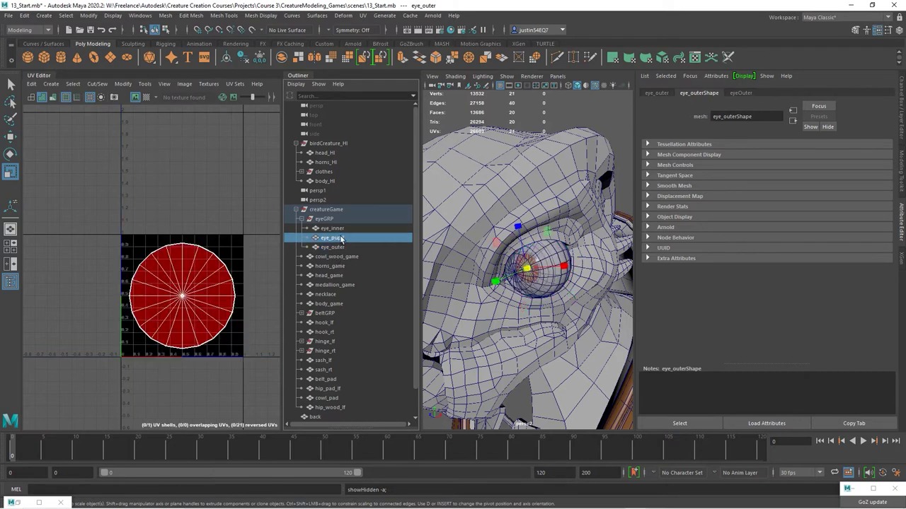
click(343, 231)
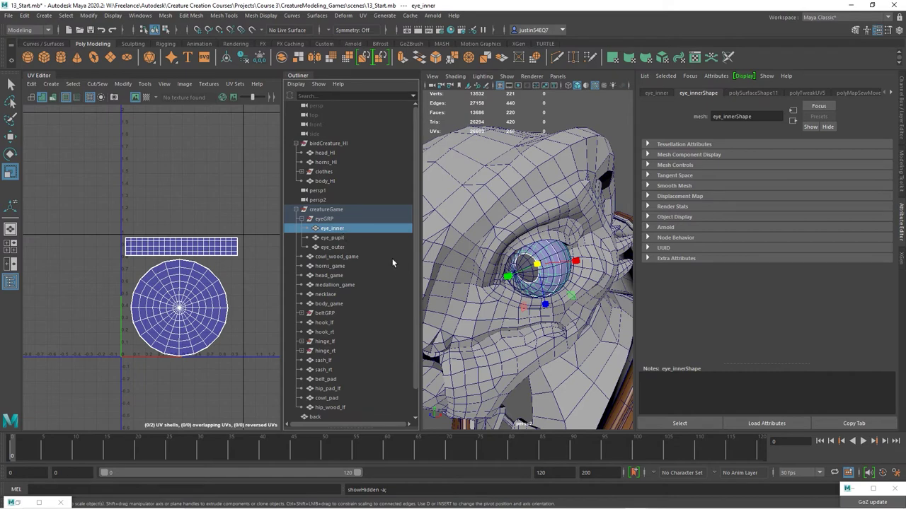
click(301, 219)
click(320, 221)
alt+right_drag(479, 276, 507, 255)
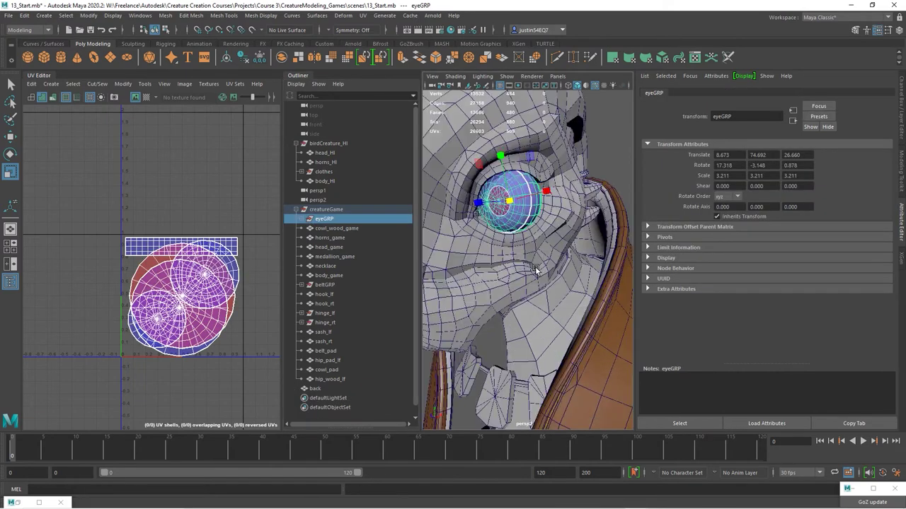
alt+drag(507, 255, 512, 272)
alt+middle_drag(512, 272, 518, 277)
alt+right_drag(518, 277, 523, 226)
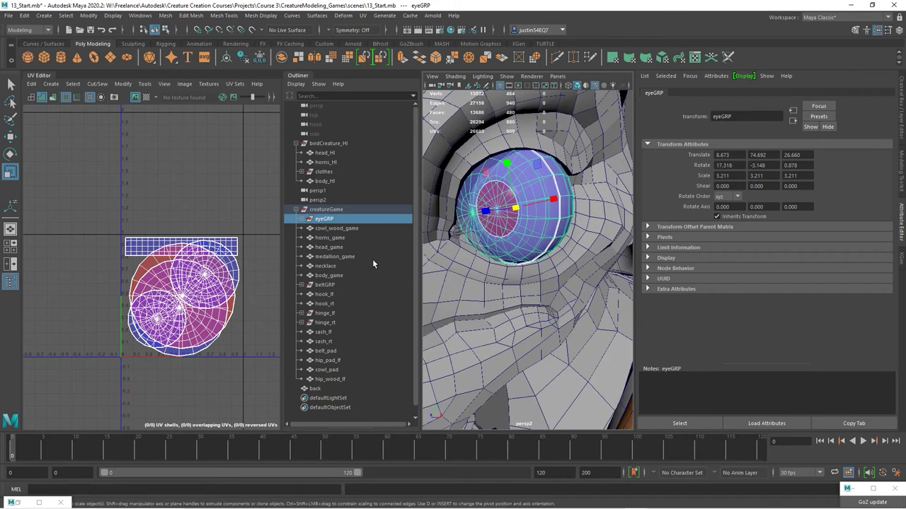
Check the orientation of the eye_pupil mesh's UV shell using the shaded UV display.
click(302, 220)
click(341, 238)
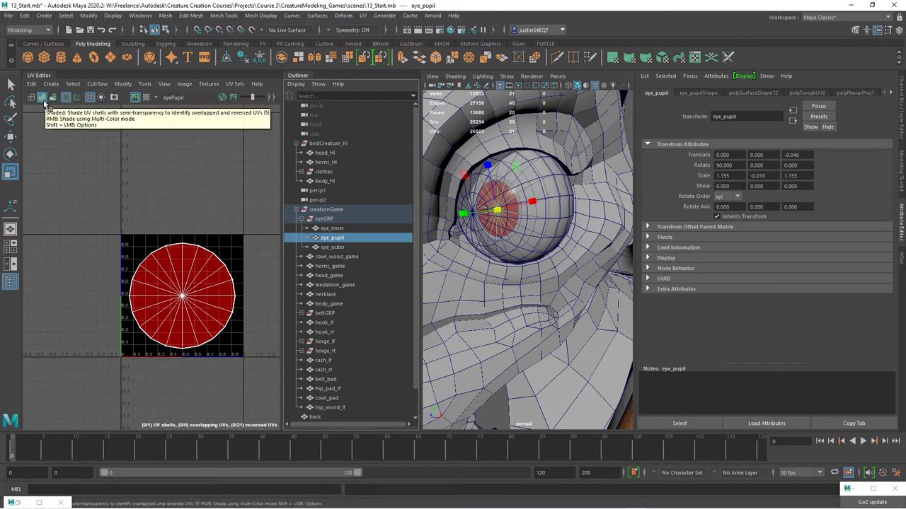
click(42, 98)
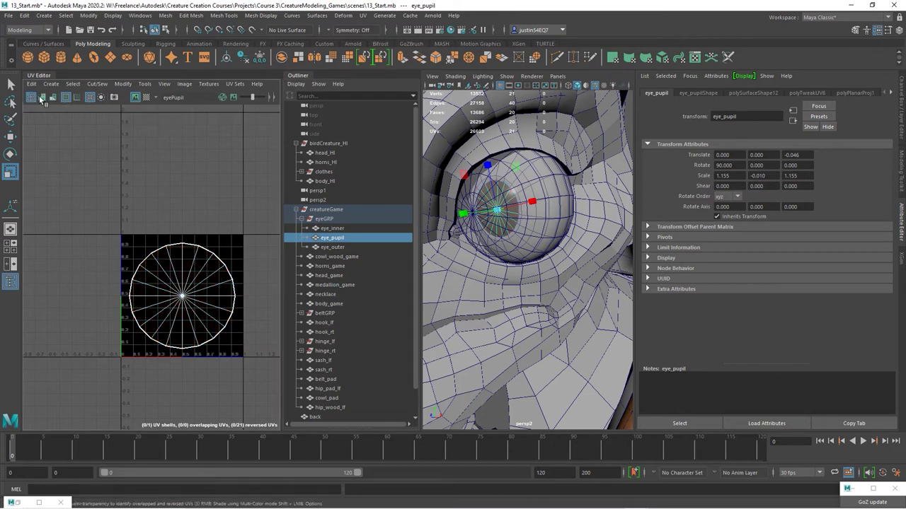
click(42, 99)
Flip all UVs of the pupil mesh to correct its reversed shell, and return to object mode.
right_drag(180, 273, 211, 270)
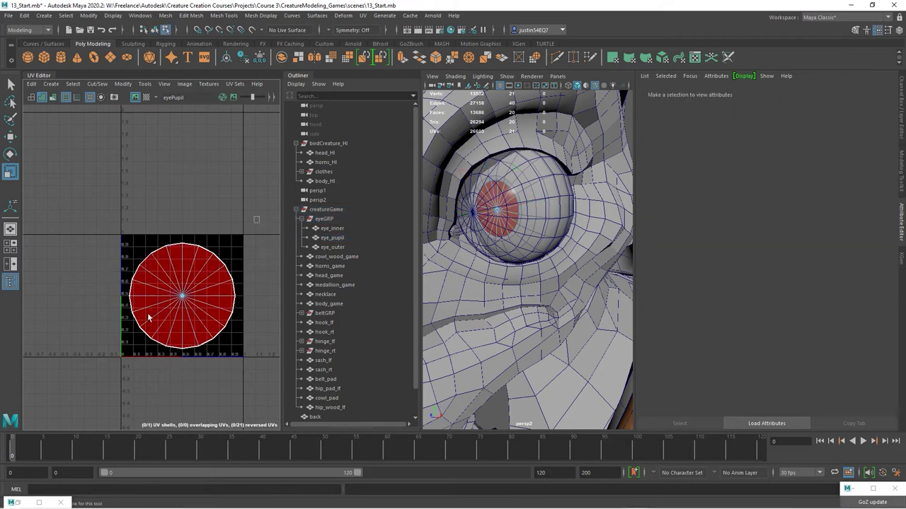
double_click(148, 317)
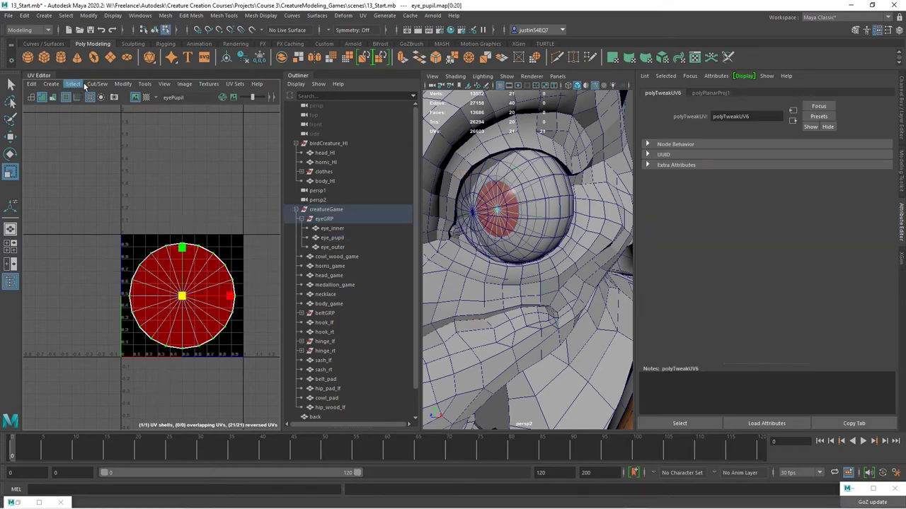
key(alt+d)
click(123, 84)
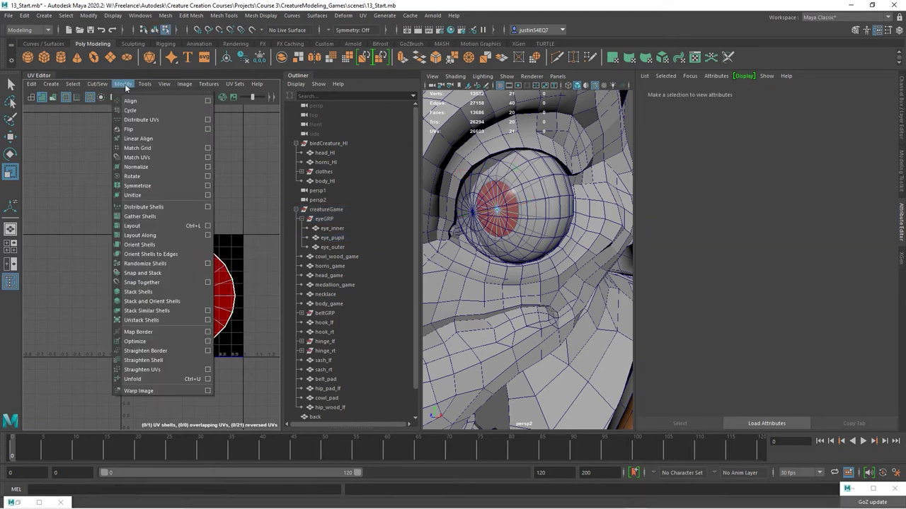
click(134, 127)
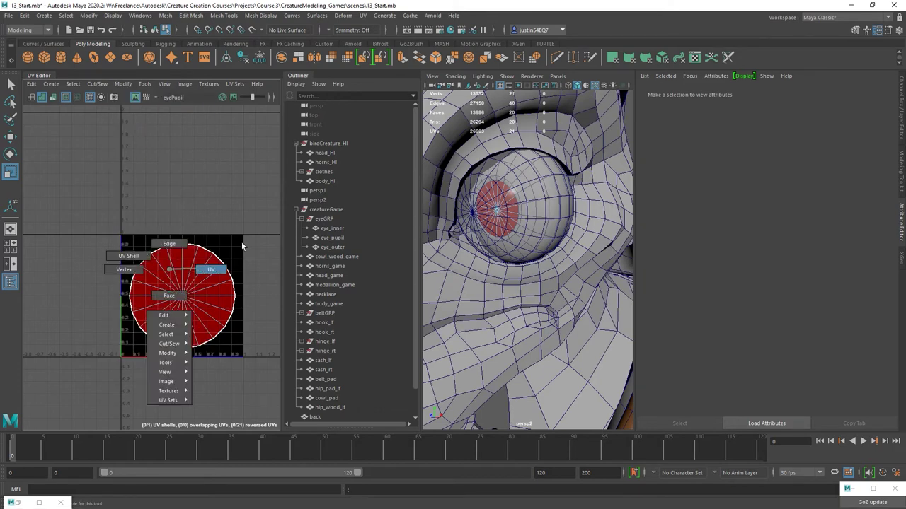
drag(262, 228, 82, 373)
click(123, 84)
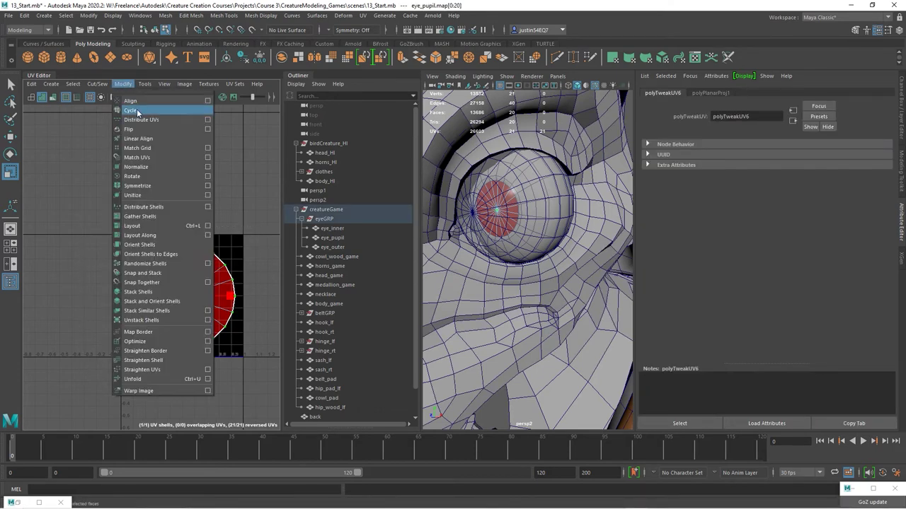
click(141, 129)
click(231, 263)
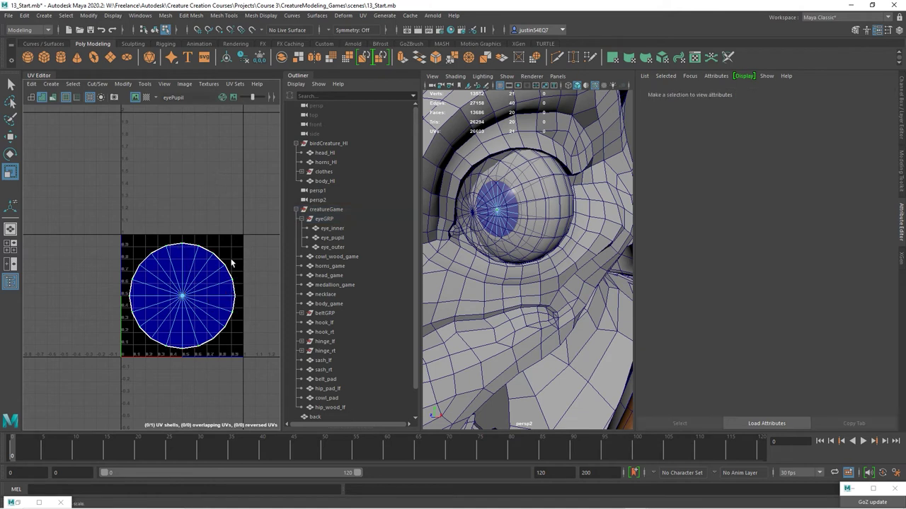
click(154, 30)
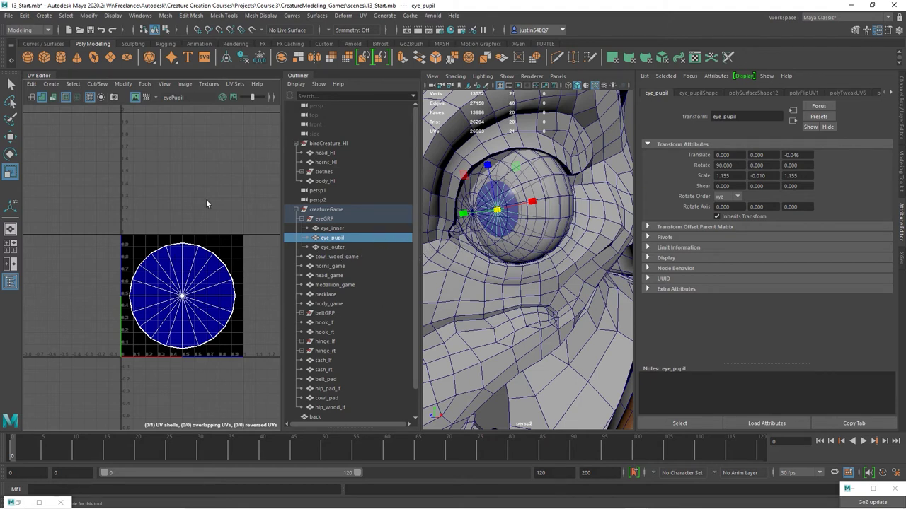
Put the whole eyeGRP inside a new parent group with its pivot at the world origin.
click(329, 221)
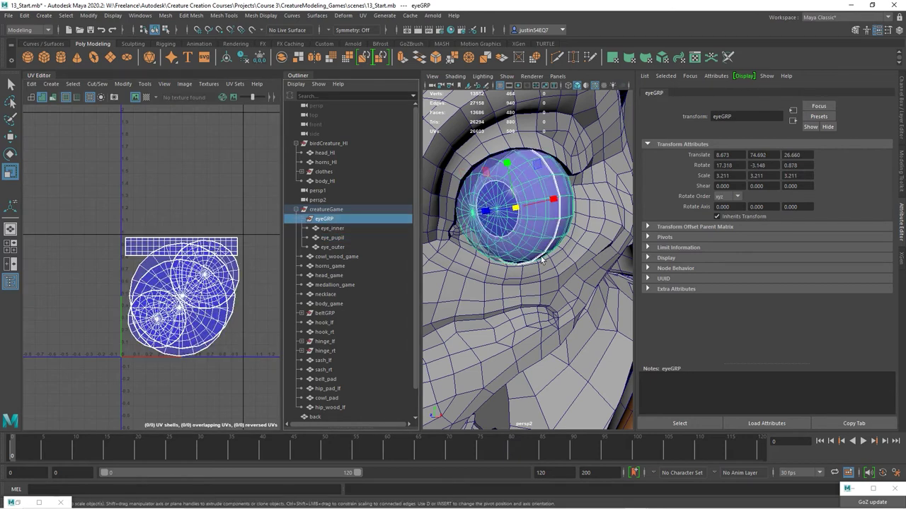
alt+right_drag(541, 256, 465, 256)
alt+drag(464, 255, 543, 261)
alt+middle_drag(543, 260, 538, 233)
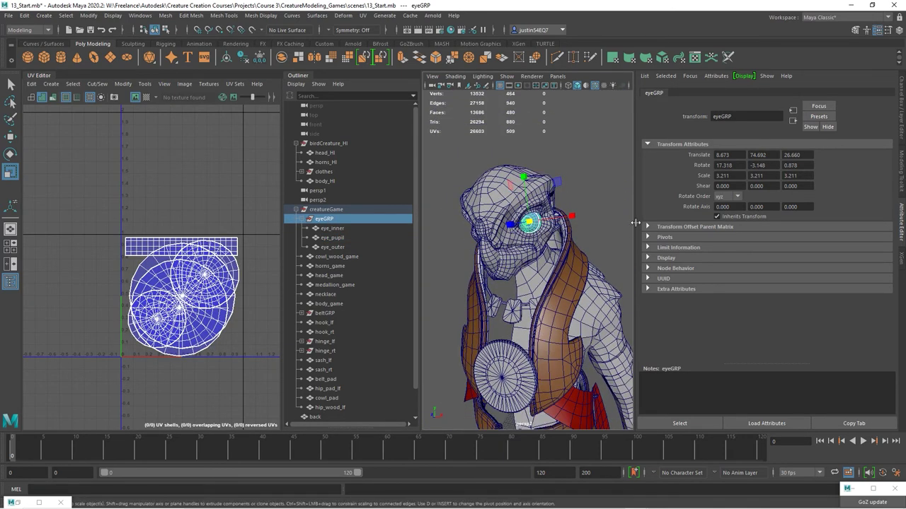
click(301, 219)
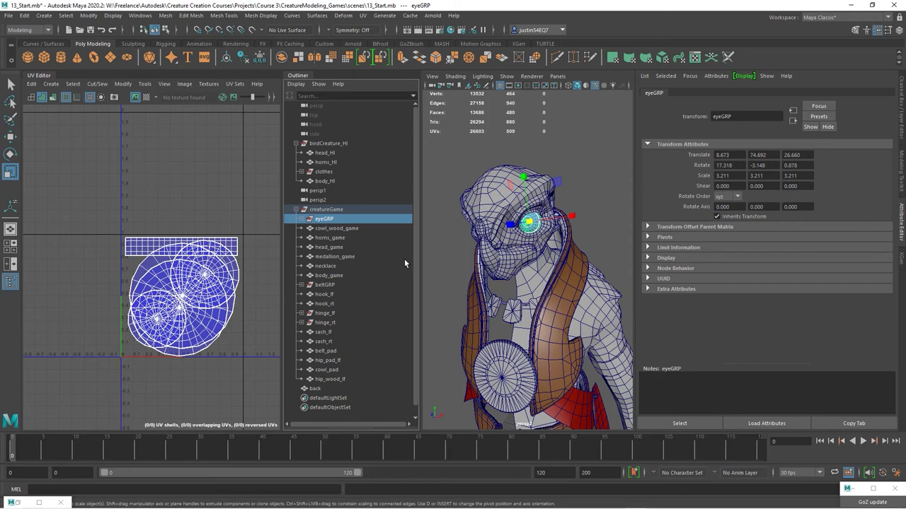
key(ctrl+g)
Duplicate the new eye parent group and mirror the copy across the head with Scale X -1.
click(901, 102)
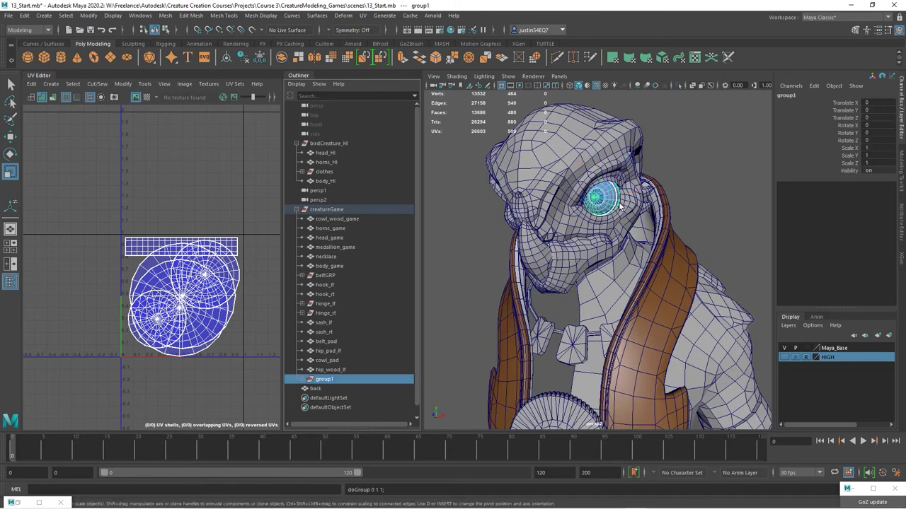
key(ctrl+d)
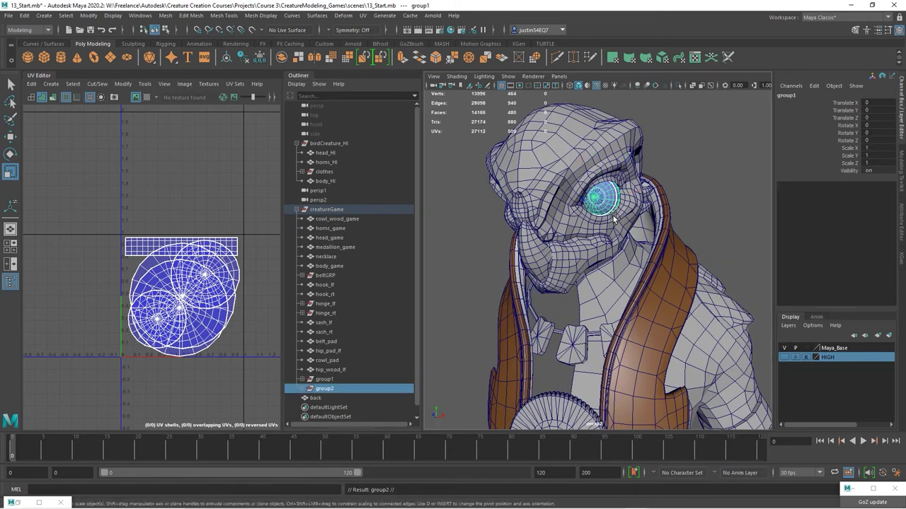
click(875, 148)
text(-1)
key(Return)
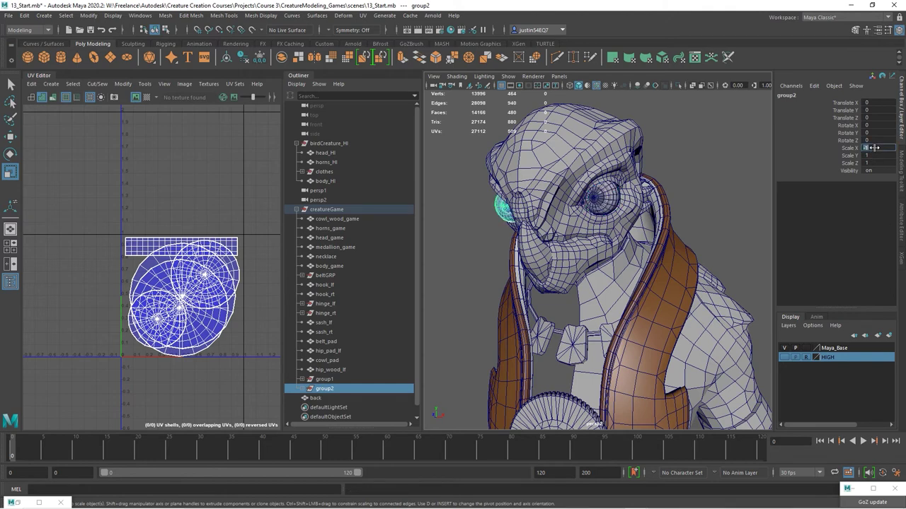
Freeze the transformations of the mirrored eye group.
alt+drag(538, 218, 591, 219)
click(89, 15)
mouse_move(103, 40)
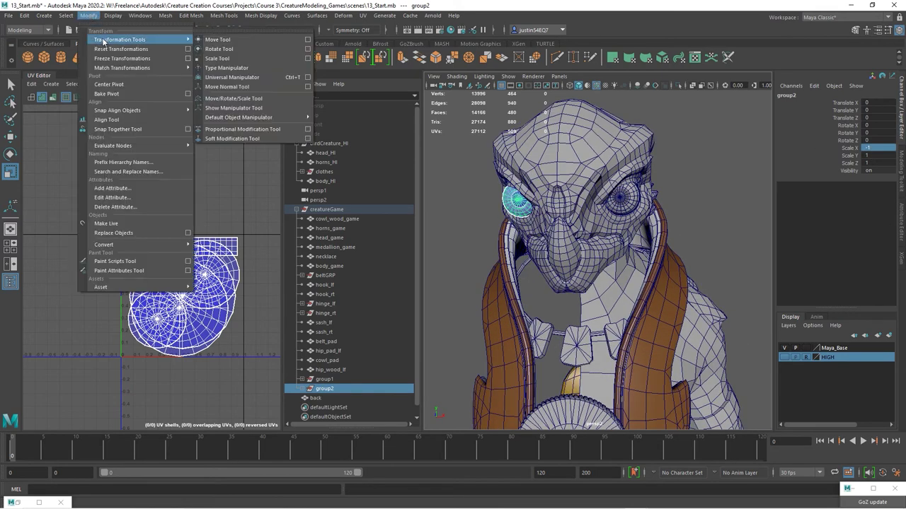
click(121, 58)
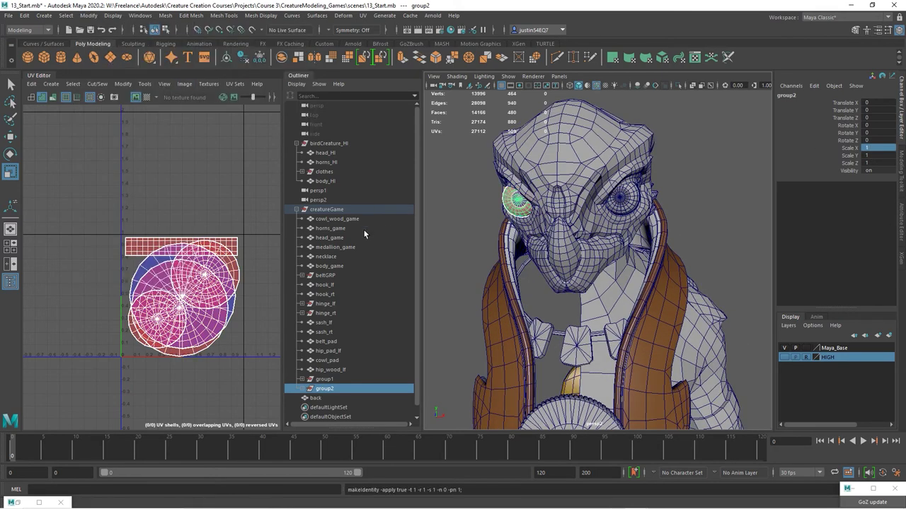
Examine the mirrored eye's UV shells for orientation, and turn off the shaded UV display.
click(302, 389)
alt+middle_drag(208, 335, 195, 297)
alt+right_drag(195, 297, 253, 318)
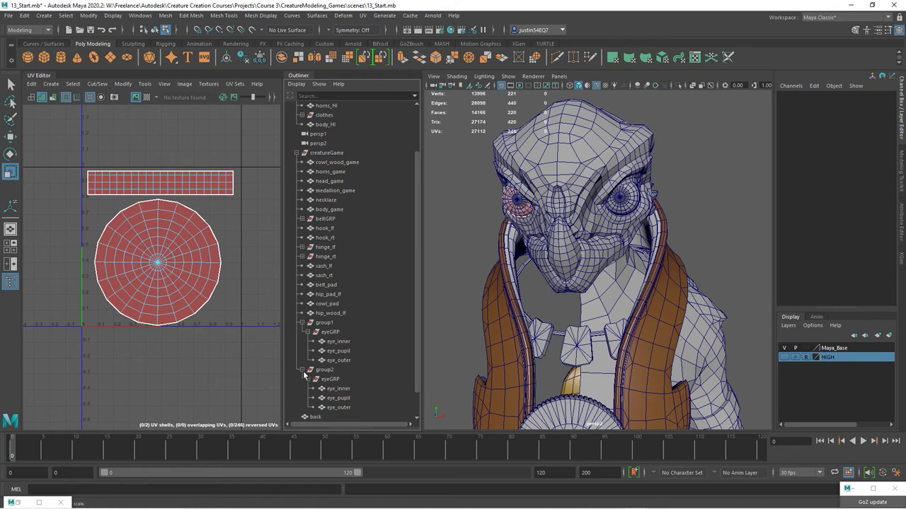
click(302, 370)
click(301, 332)
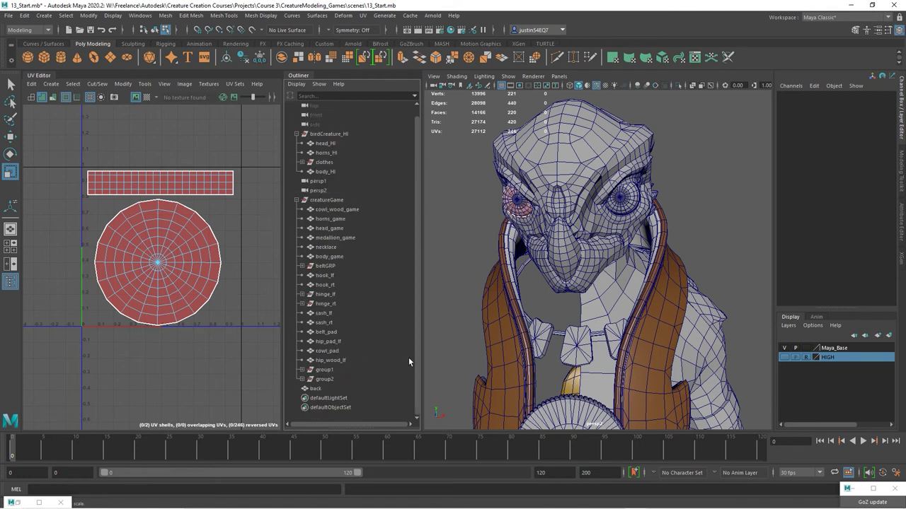
click(31, 99)
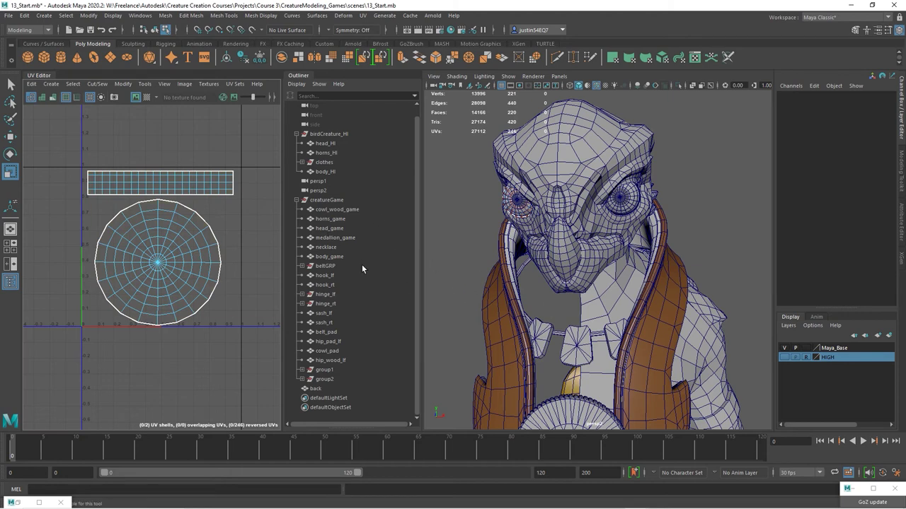
Move the eyeGRP of both group2 and group1 directly under creatureGame.
click(302, 379)
click(330, 388)
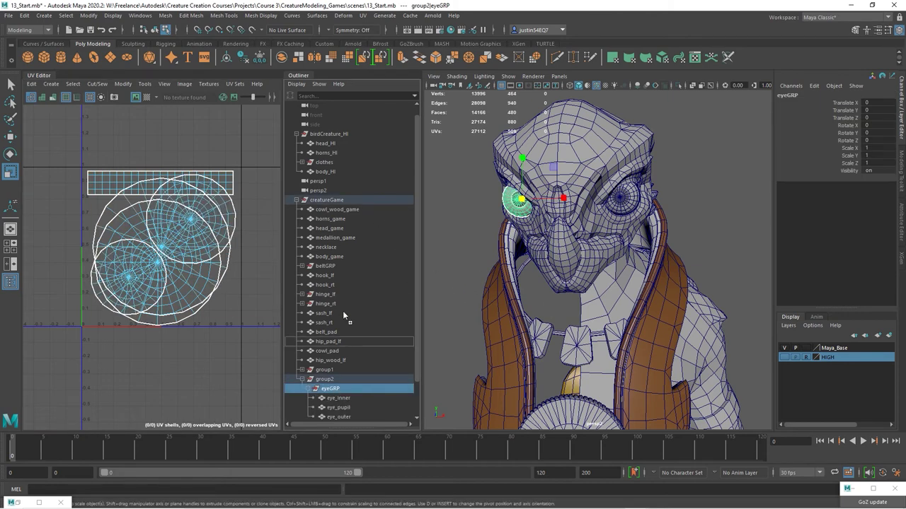
middle_drag(331, 212, 330, 201)
click(302, 369)
click(336, 379)
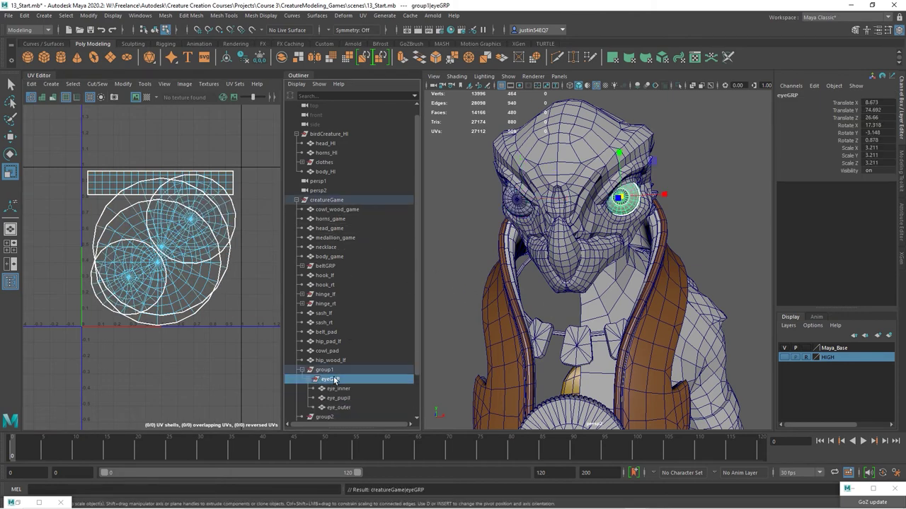
middle_drag(336, 380, 333, 240)
drag(334, 242, 330, 201)
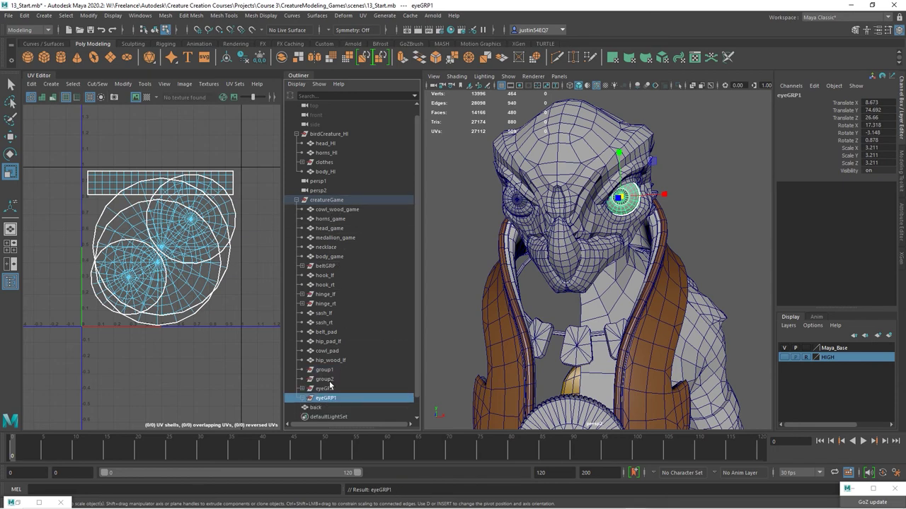
Delete the leftover empty groups group1 and group2.
click(330, 380)
shift+click(330, 370)
key(Delete)
Rename the mirrored eye's group eyeGRP_RT and the original eye's group eyeGRP_LF.
click(325, 371)
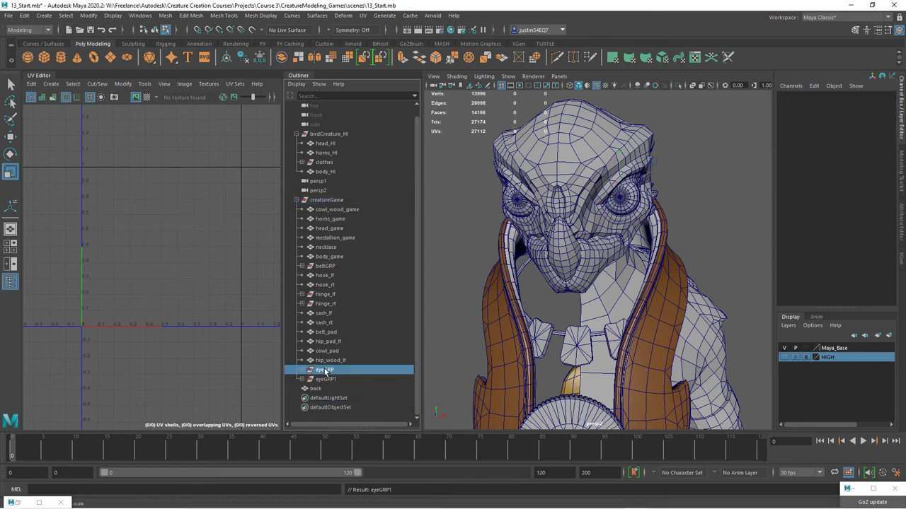
double_click(325, 370)
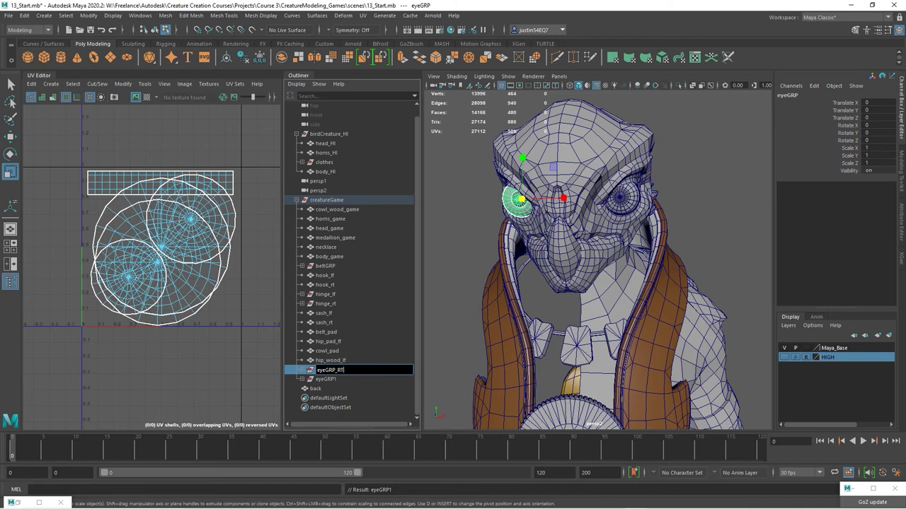
text(_RT)
key(Return)
double_click(325, 380)
key(BackSpace)
text(_)
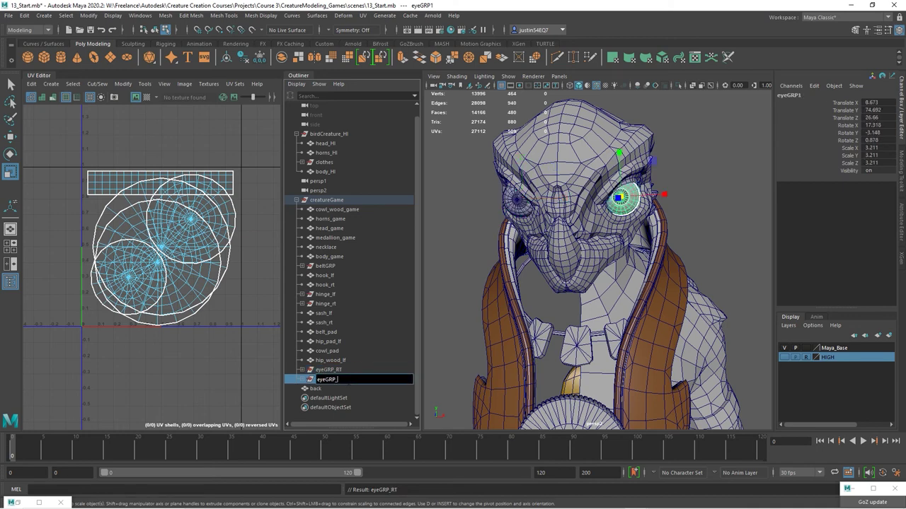
text(LF)
key(Return)
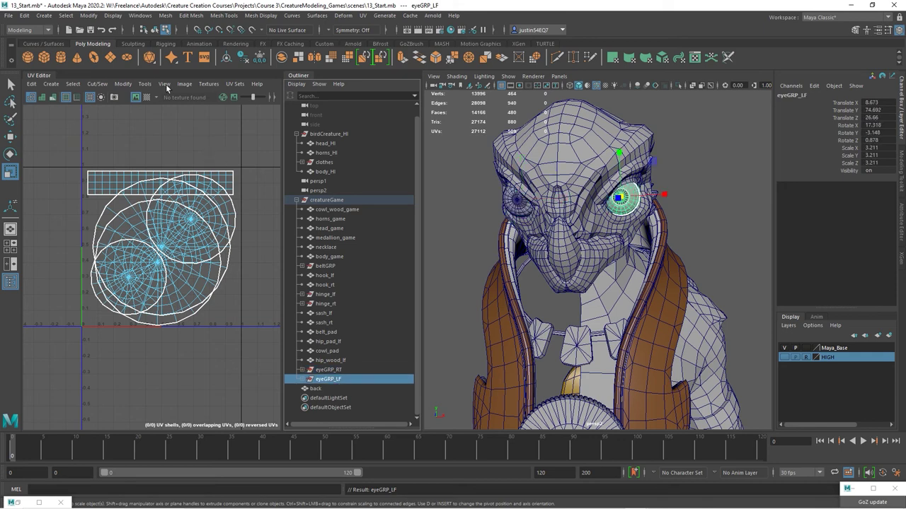
Freeze the transformations of eyeGRP_LF.
click(89, 15)
click(117, 56)
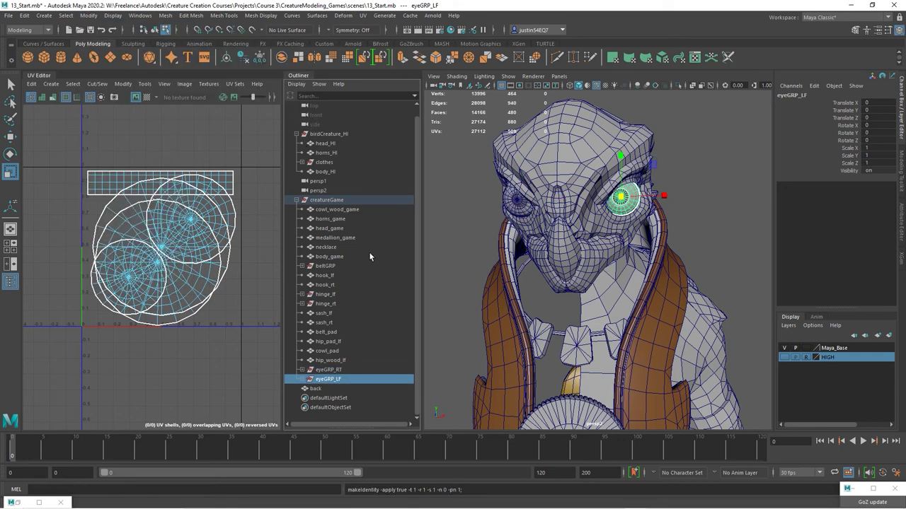
alt+drag(506, 268, 607, 277)
scroll(607, 277, up, 4)
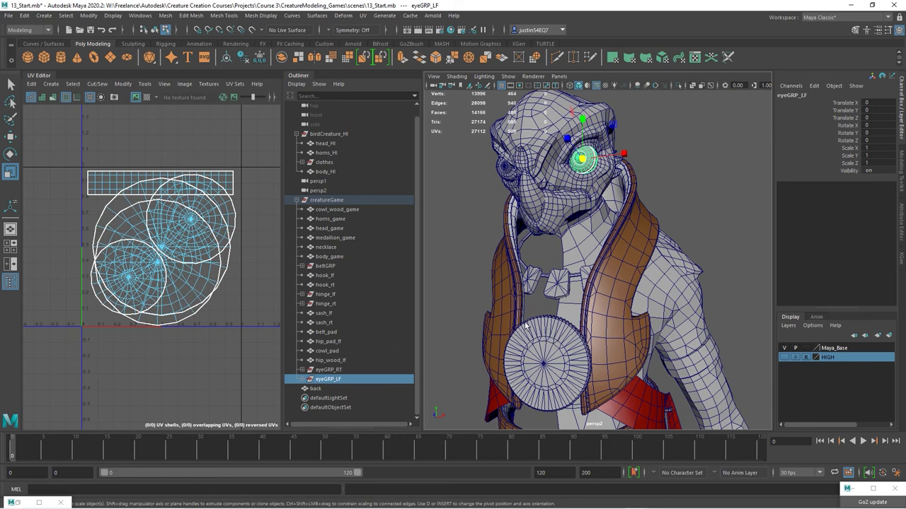
Hide both eye groups, eyeGRP_RT and eyeGRP_LF.
click(329, 370)
shift+click(330, 380)
key(ctrl+h)
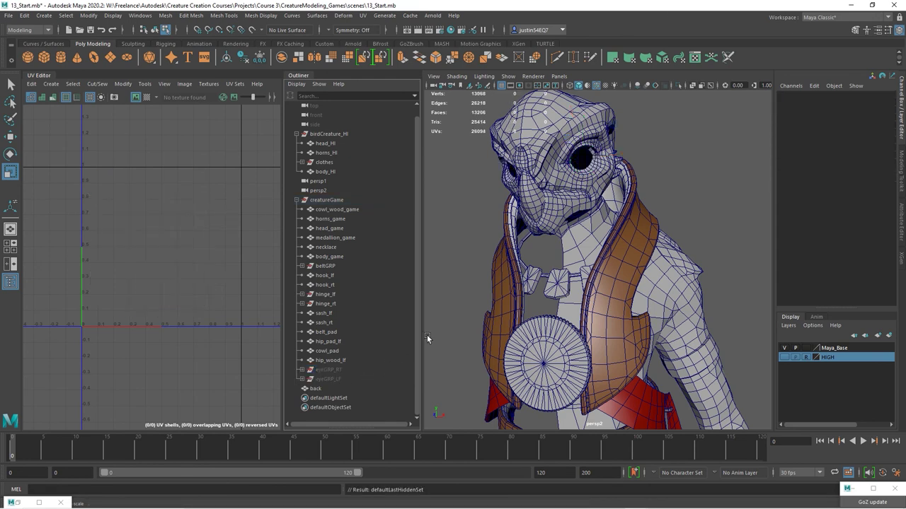
alt+right_drag(579, 257, 460, 260)
alt+middle_drag(571, 239, 571, 163)
alt+right_drag(577, 238, 529, 242)
alt+drag(529, 242, 556, 247)
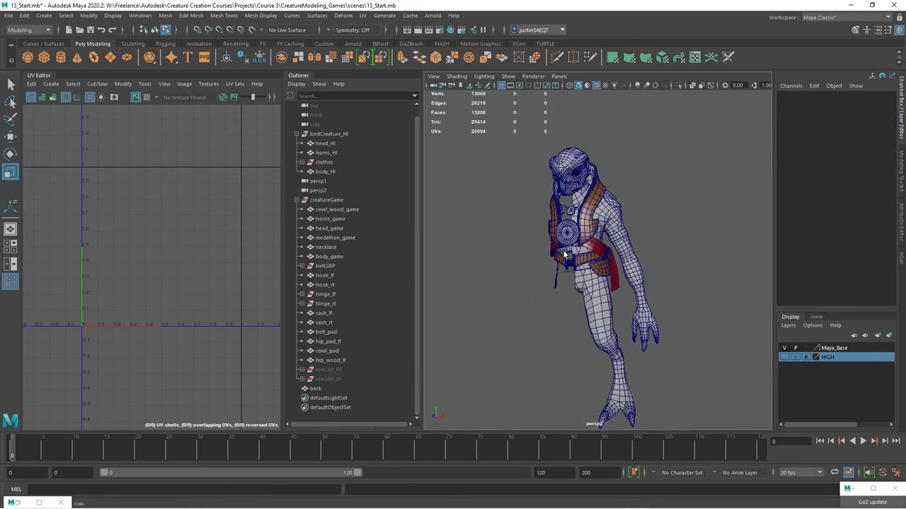
scroll(559, 251, up, 3)
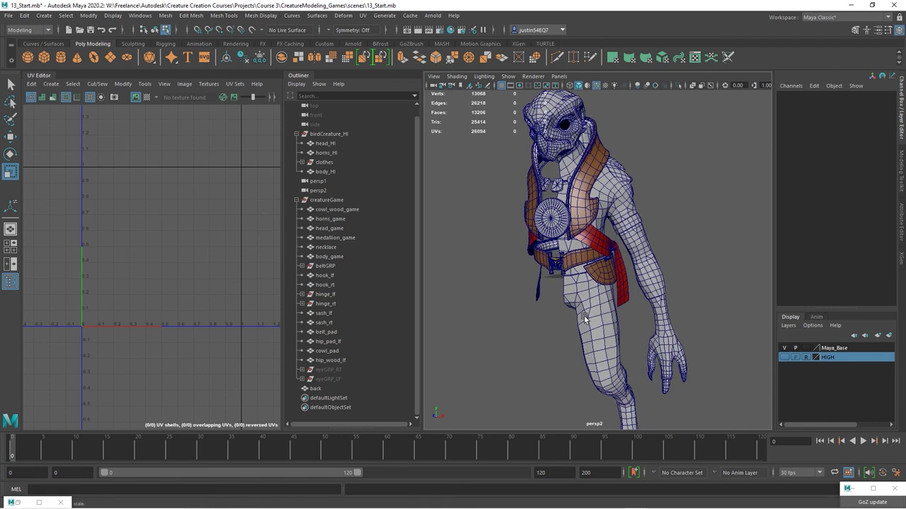